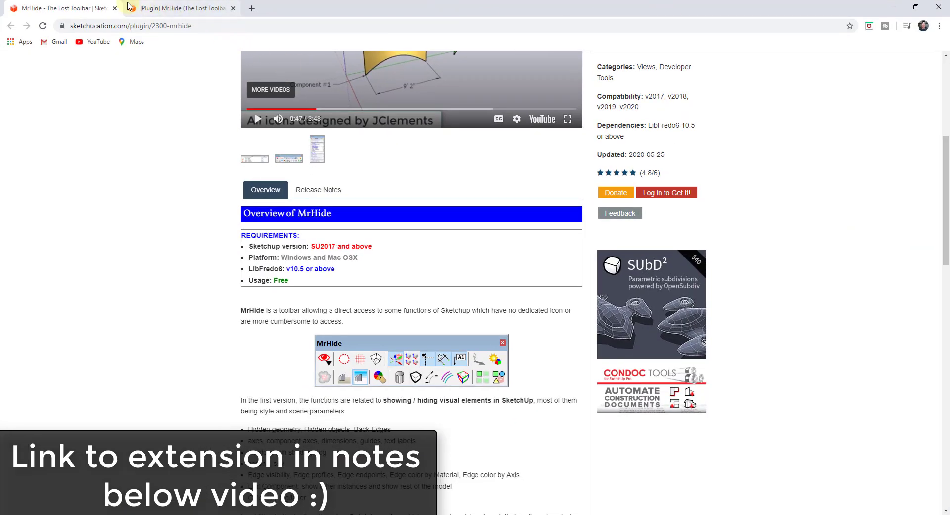
# Review MrHide's version and dependency details on its plugin page, plus the feature list and replies in its forum thread.
pyautogui.scroll(5, 217, 225)
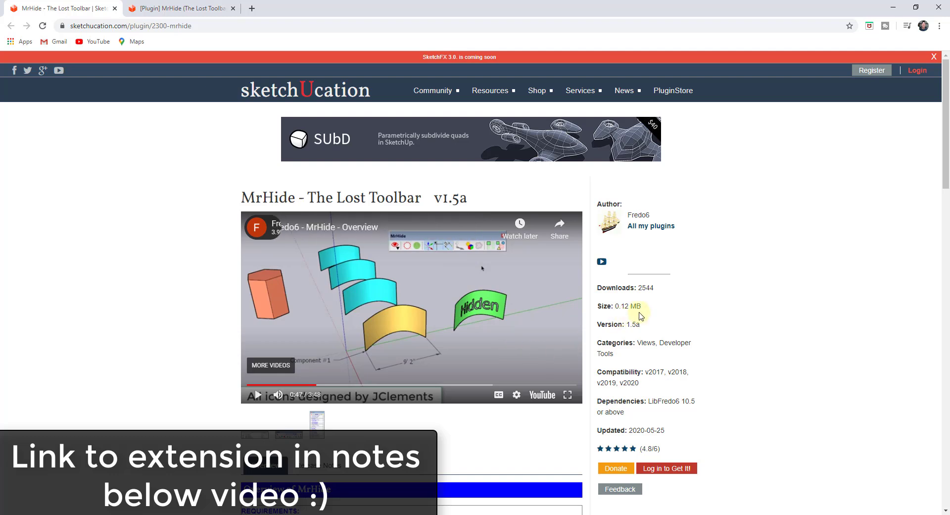
pyautogui.scroll(-2, 738, 281)
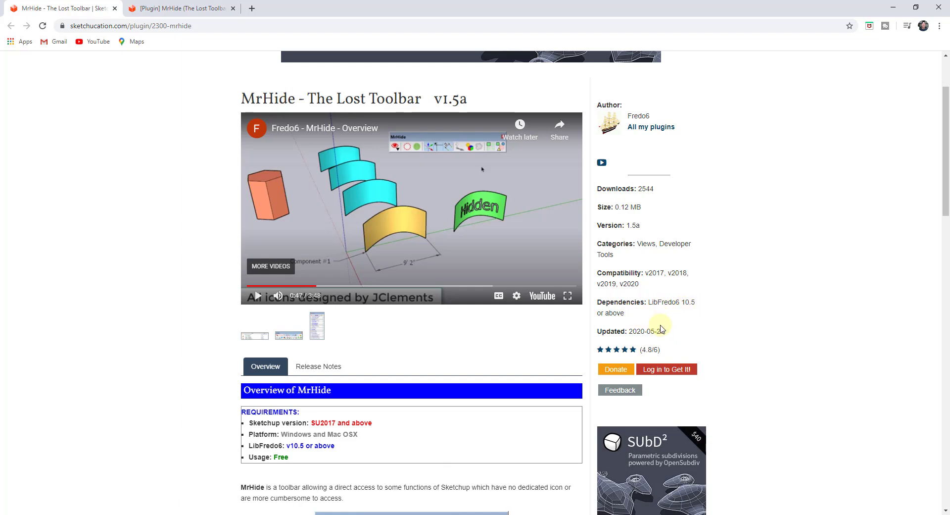
pyautogui.click(166, 6)
pyautogui.scroll(-5, 391, 186)
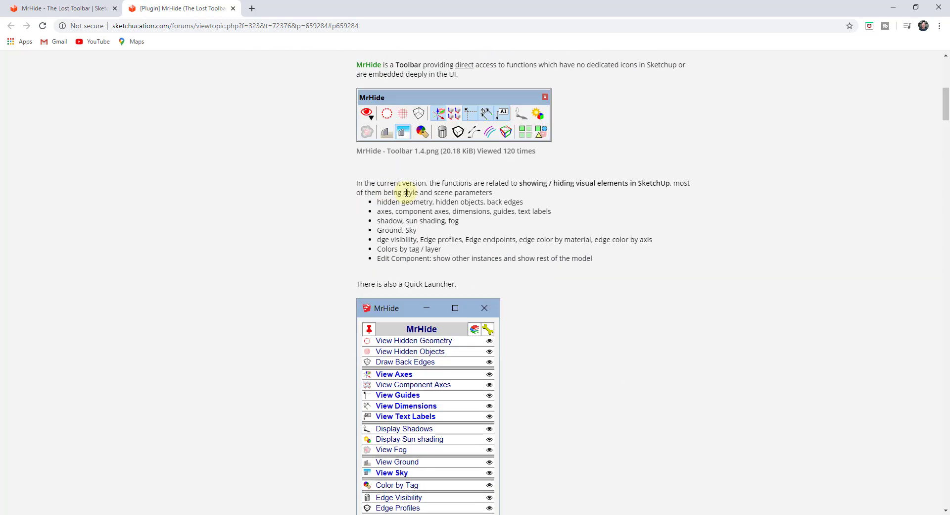
pyautogui.scroll(-20, 406, 192)
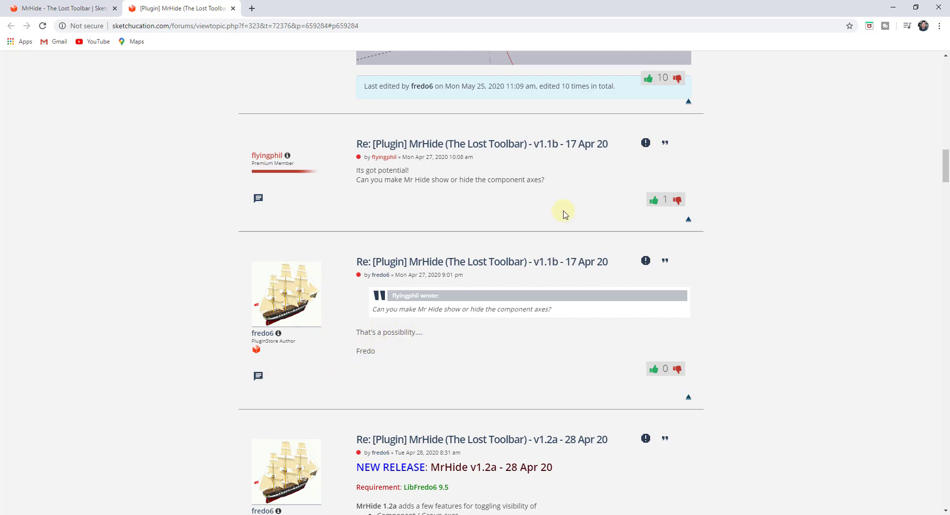
# Switch to SketchUp and turn on hidden geometry with MrHide to show the sphere's smoothed edges.
pyautogui.click(893, 7)
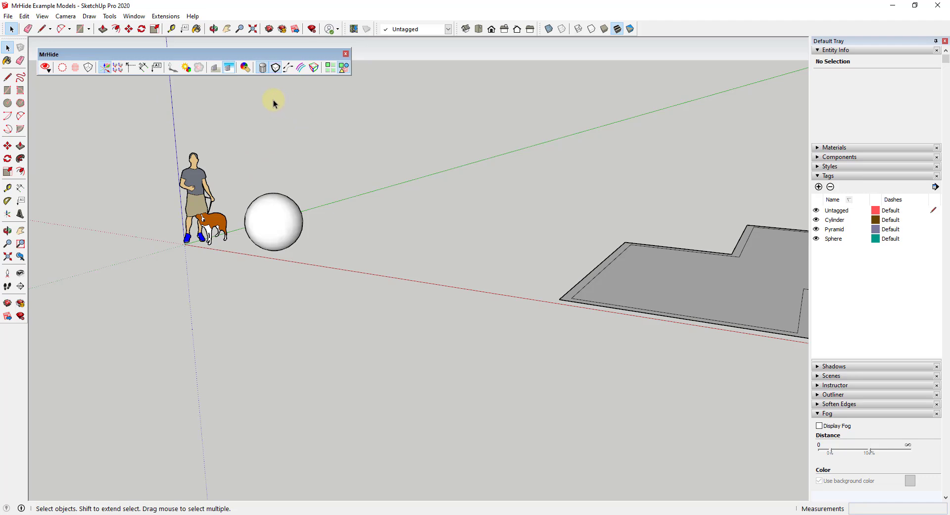
pyautogui.scroll(-1, 369, 140)
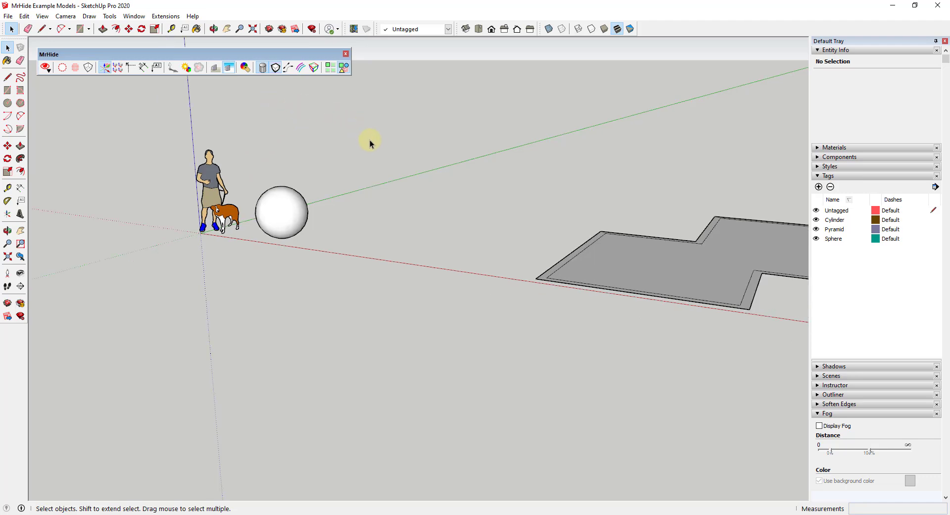
pyautogui.scroll(2, 257, 149)
pyautogui.moveTo(257, 149)
pyautogui.mouseDown(button='middle')
pyautogui.moveTo(272, 152)
pyautogui.moveTo(239, 144)
pyautogui.mouseUp(button='middle')
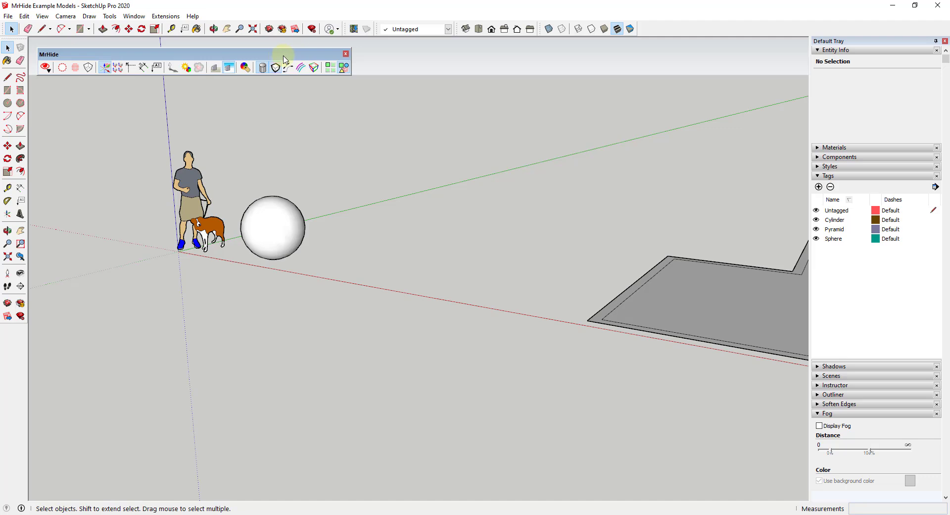
pyautogui.moveTo(297, 187); pyautogui.dragTo(231, 200, button='middle')
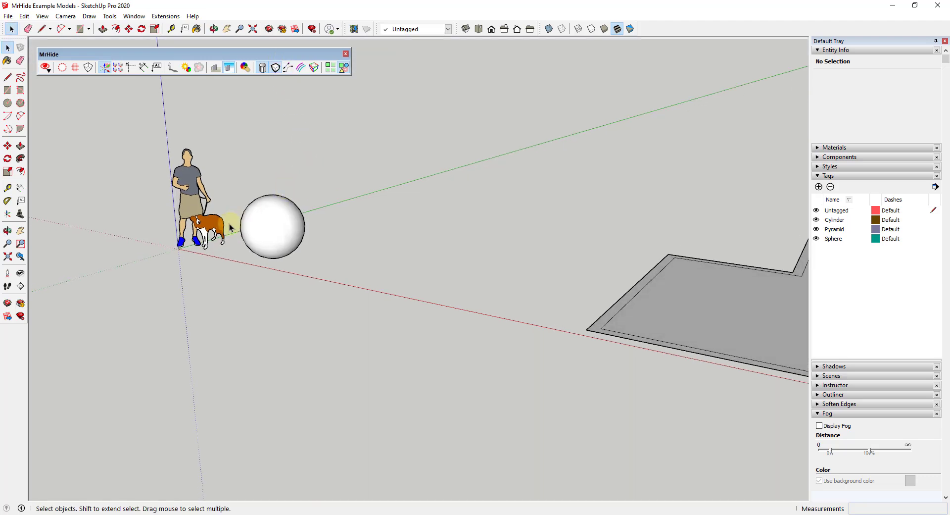
pyautogui.moveTo(322, 163); pyautogui.dragTo(297, 148, button='middle')
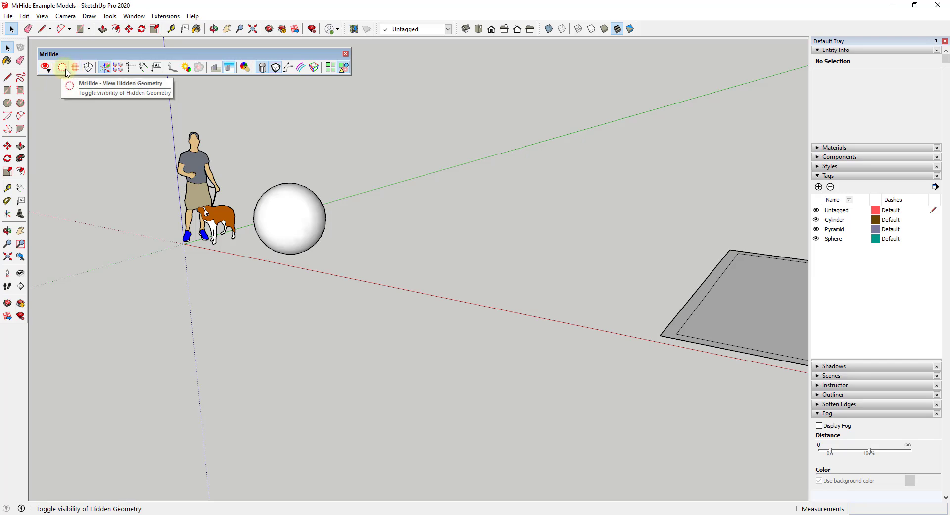
pyautogui.click(63, 68)
pyautogui.scroll(2, 289, 212)
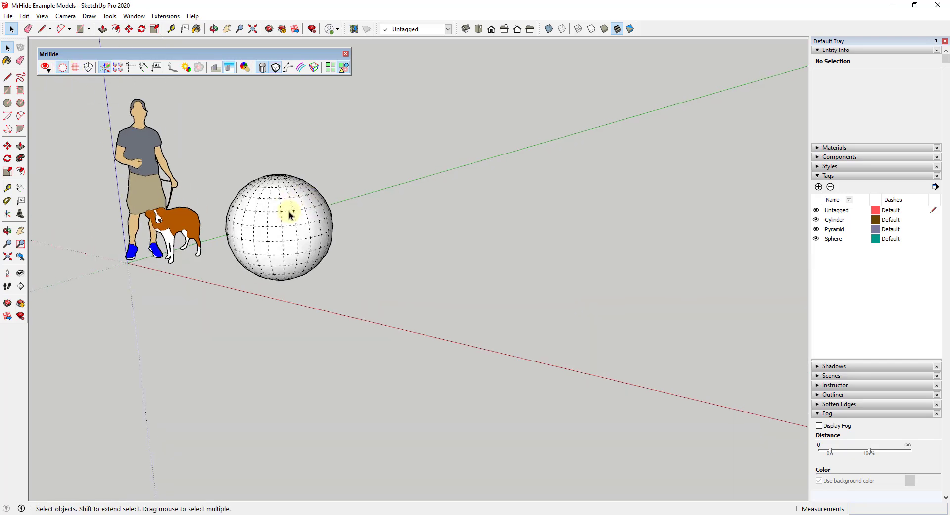
pyautogui.moveTo(289, 212); pyautogui.dragTo(379, 192, button='middle')
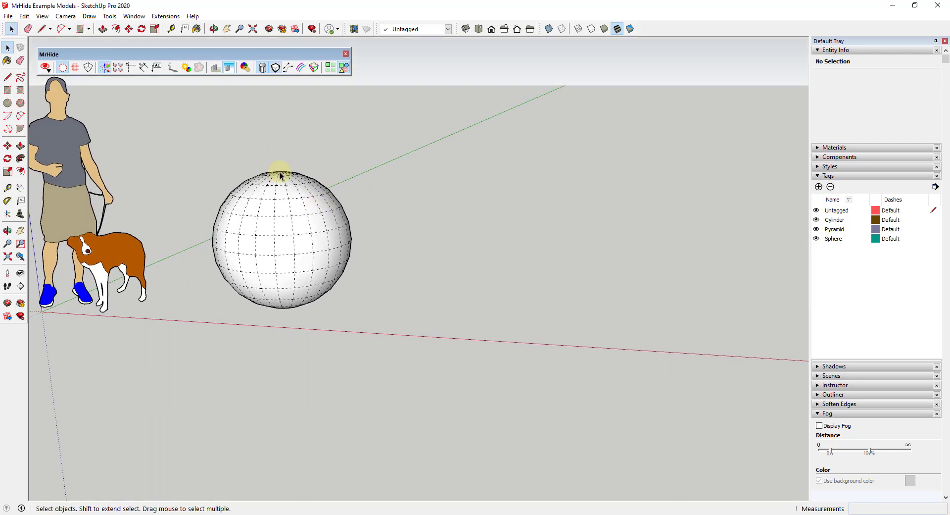
# Toggle MrHide's hidden geometry display and leave it off for the sphere.
pyautogui.click(63, 68)
pyautogui.click(63, 68)
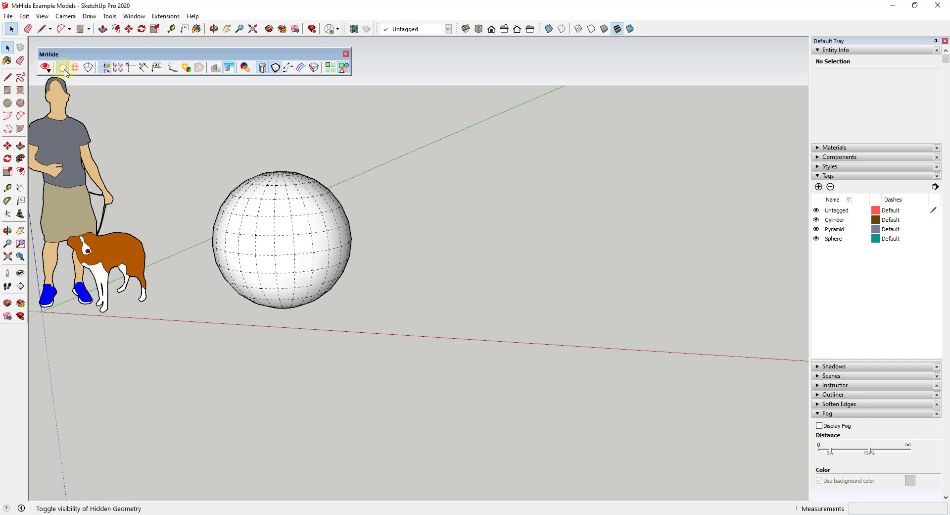
pyautogui.click(64, 68)
pyautogui.click(24, 16)
pyautogui.moveTo(42, 17)
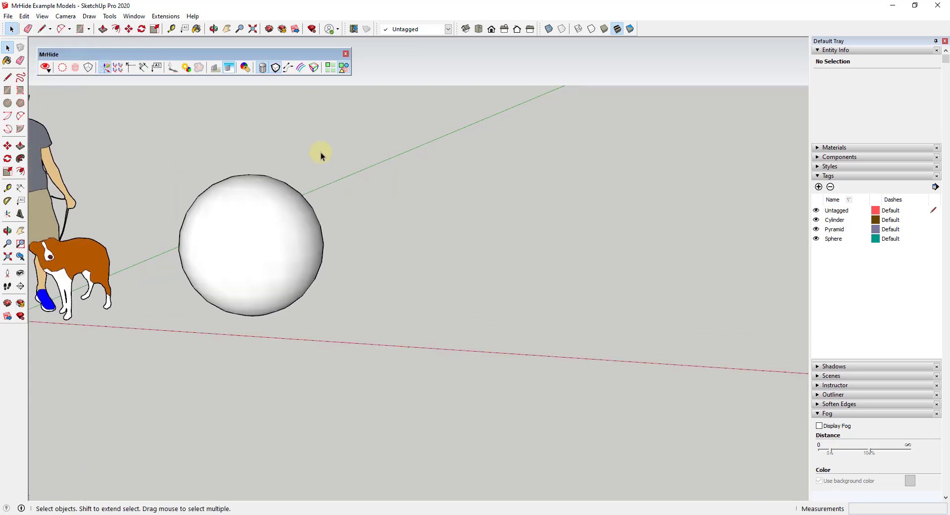
# Display hidden objects with MrHide and unhide the five box groups beside the sphere.
pyautogui.click(75, 67)
pyautogui.moveTo(611, 356); pyautogui.dragTo(588, 354, button='middle')
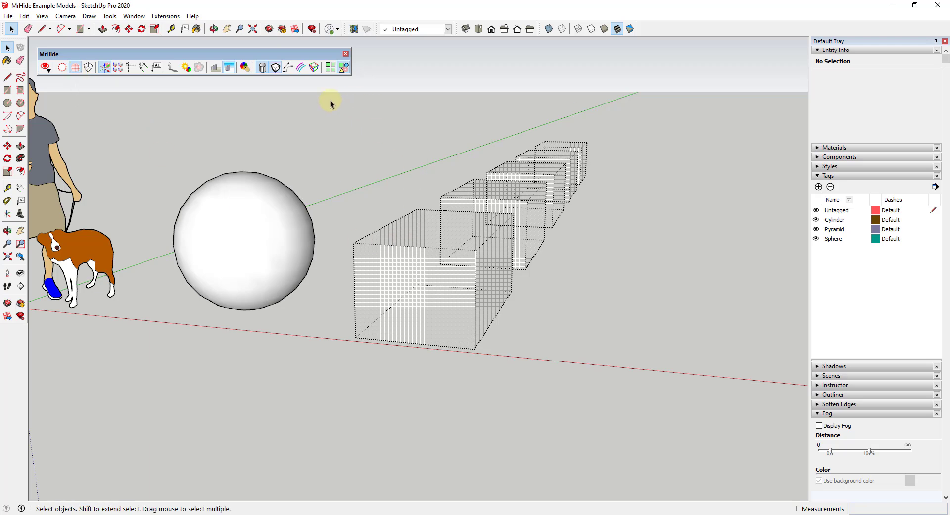
pyautogui.moveTo(329, 101); pyautogui.dragTo(616, 375)
pyautogui.rightClick(459, 286)
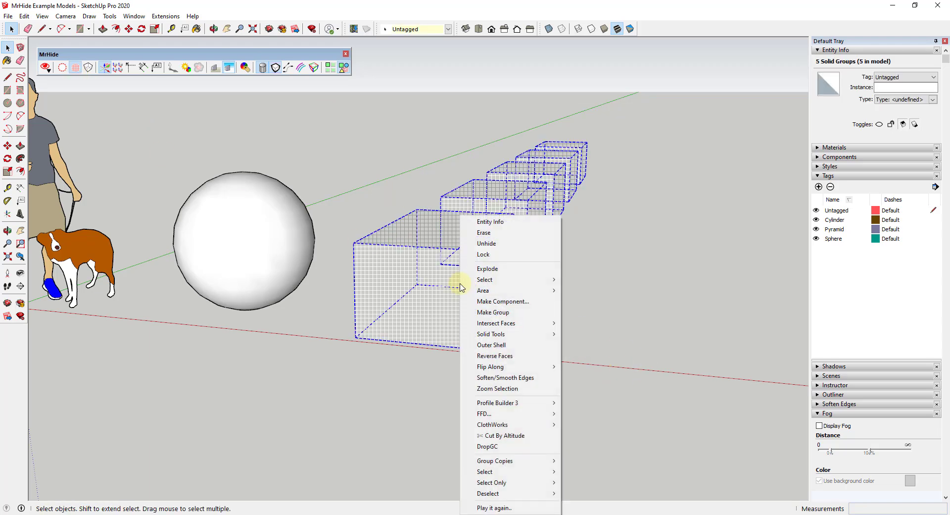
pyautogui.click(490, 244)
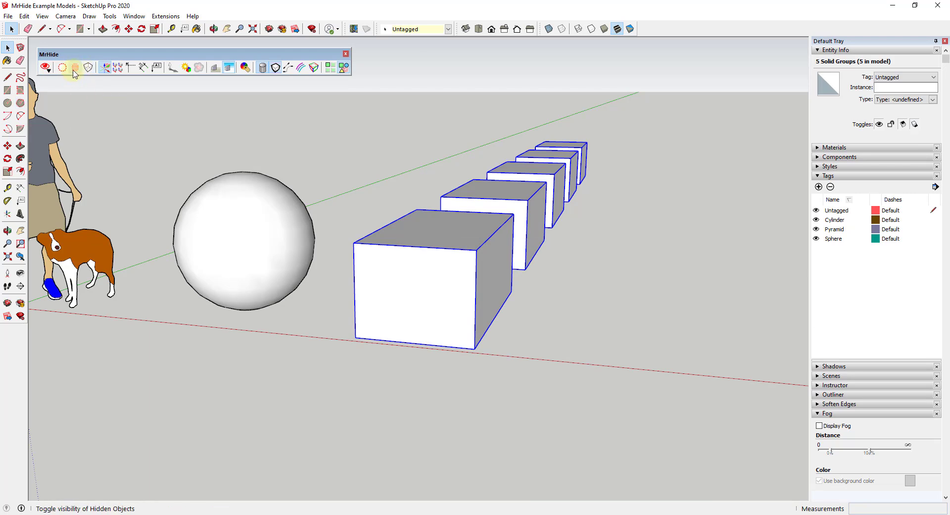
# Turn on back edges to inspect the far edges of the boxes, and turn them off again.
pyautogui.click(89, 68)
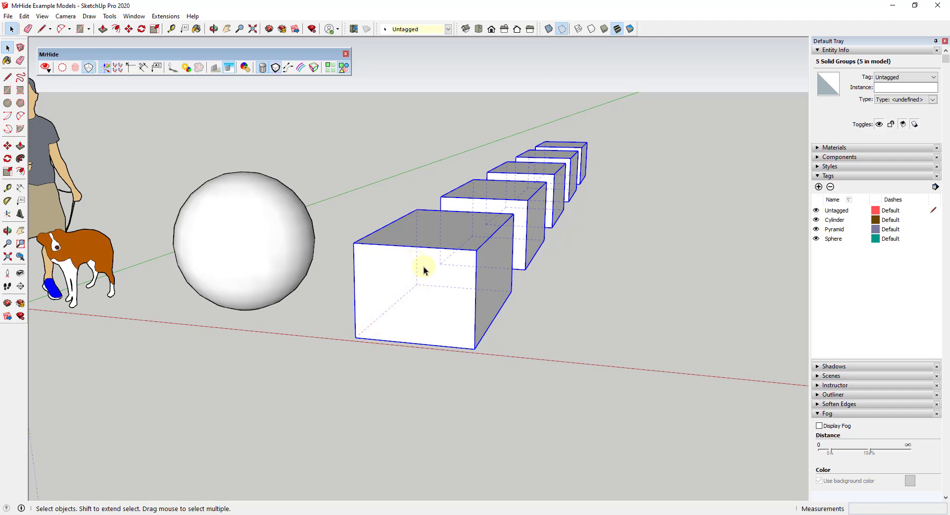
pyautogui.moveTo(452, 238); pyautogui.dragTo(445, 220, button='middle')
pyautogui.click(636, 290)
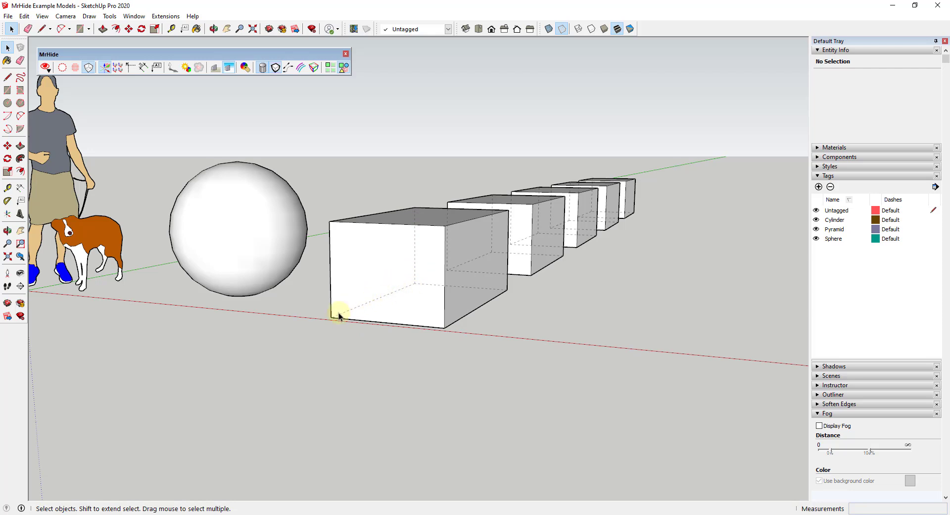
pyautogui.click(89, 72)
pyautogui.moveTo(785, 358)
pyautogui.mouseDown(button='middle')
pyautogui.moveTo(716, 322)
pyautogui.moveTo(693, 331)
pyautogui.mouseUp(button='middle')
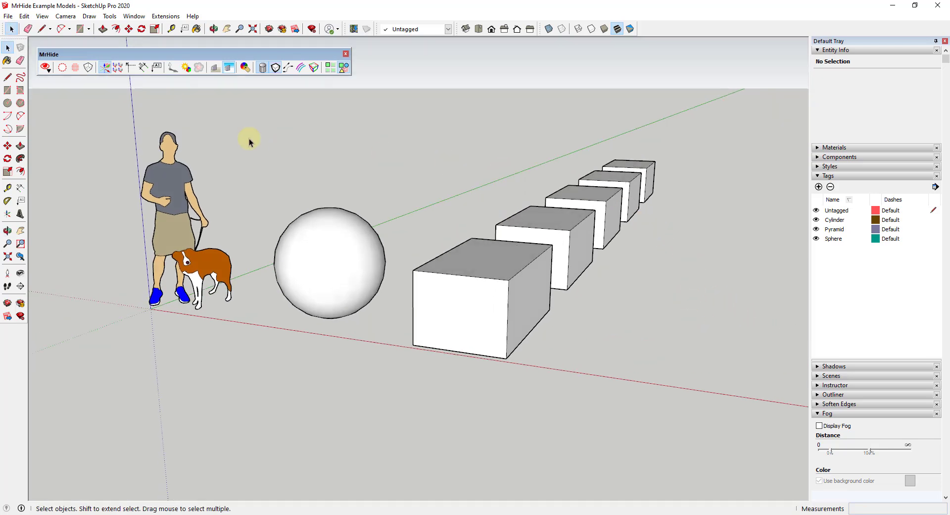
# Toggle the model axes off and on with MrHide and compare with SketchUp's built-in view options.
pyautogui.click(105, 69)
pyautogui.click(106, 70)
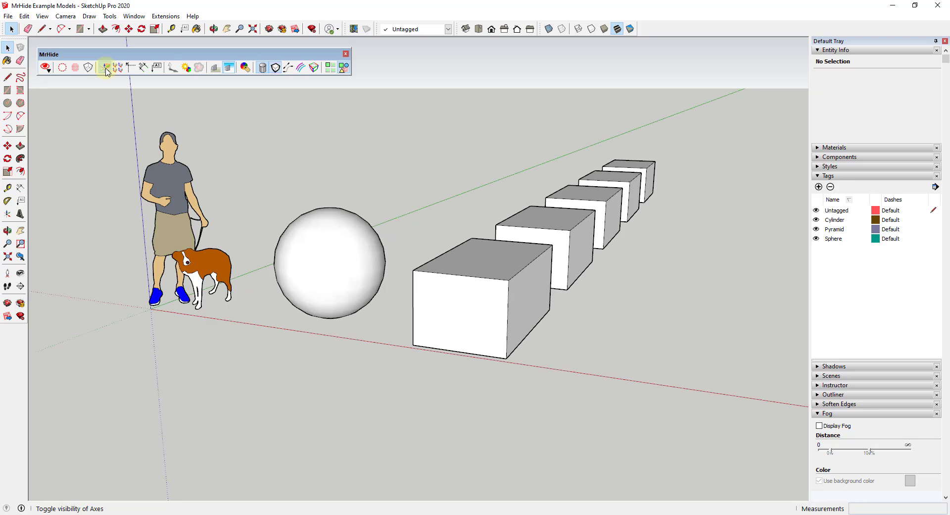
pyautogui.click(106, 70)
pyautogui.click(106, 70)
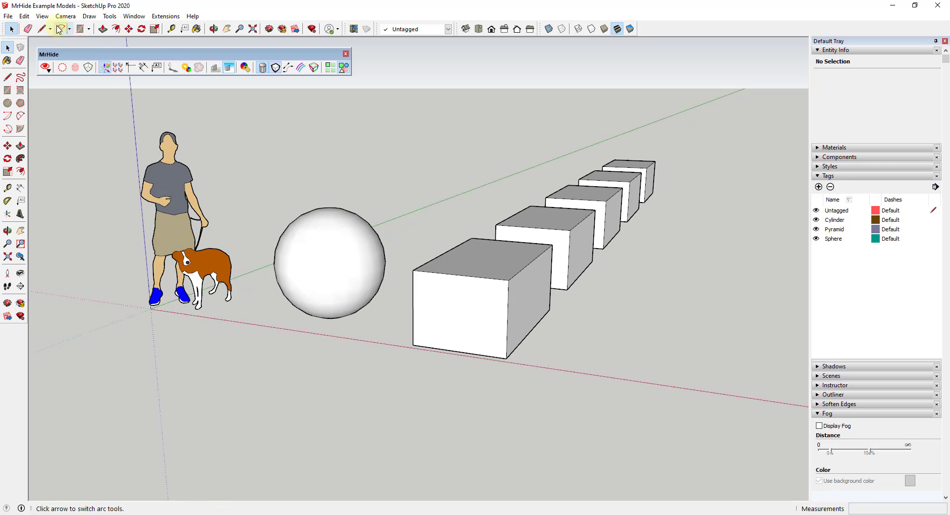
pyautogui.click(44, 17)
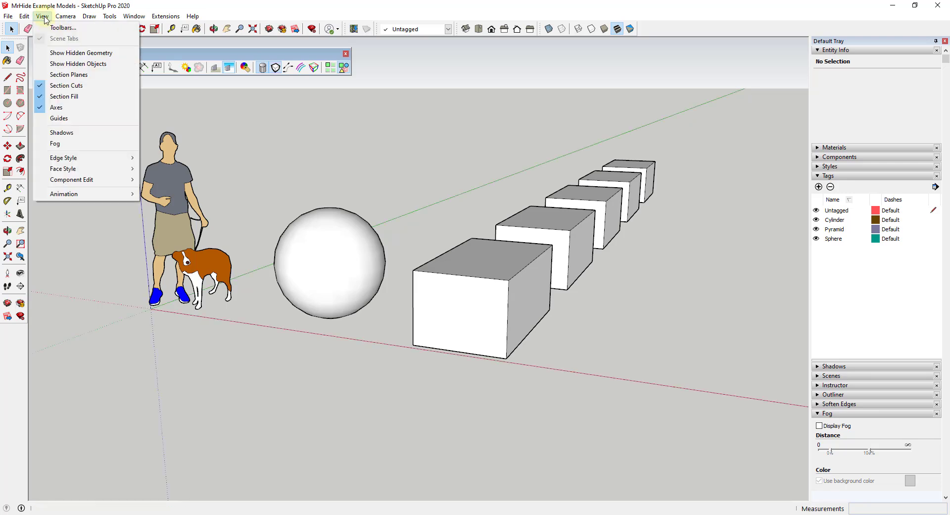
pyautogui.click(104, 267)
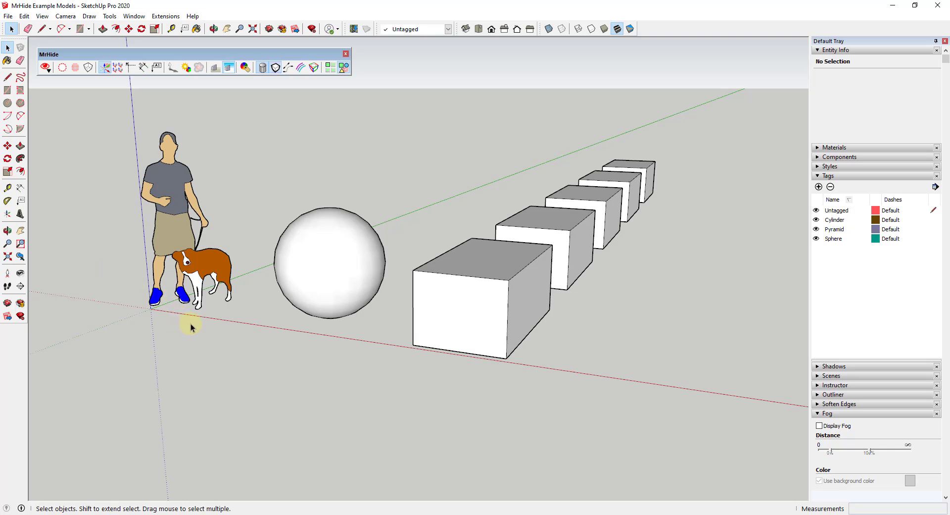
pyautogui.click(105, 70)
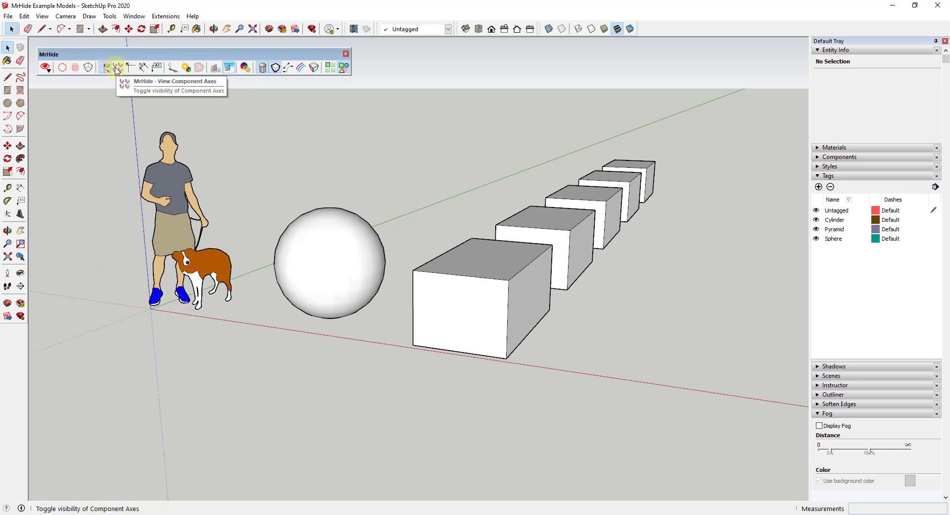
# Display the component axes of the objects in the model.
pyautogui.click(115, 71)
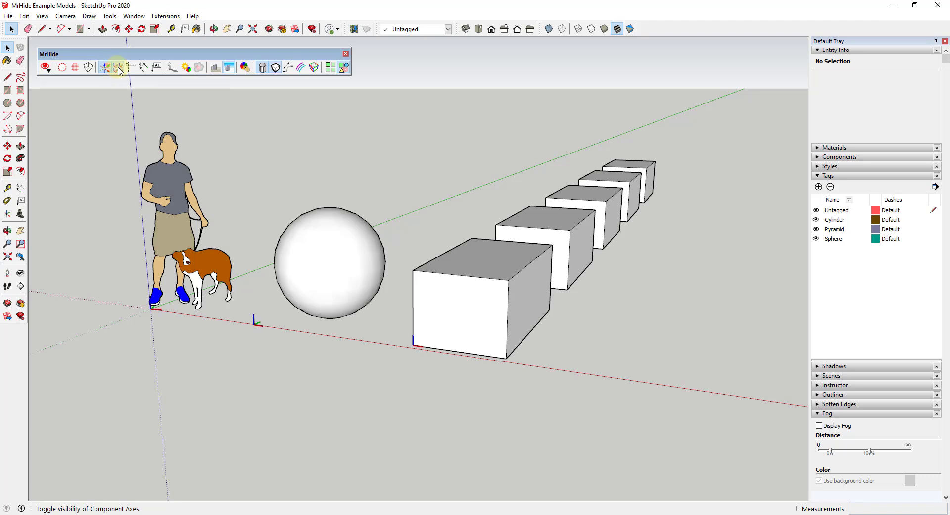
pyautogui.moveTo(526, 346); pyautogui.dragTo(616, 323, button='middle')
pyautogui.scroll(-2, 618, 320)
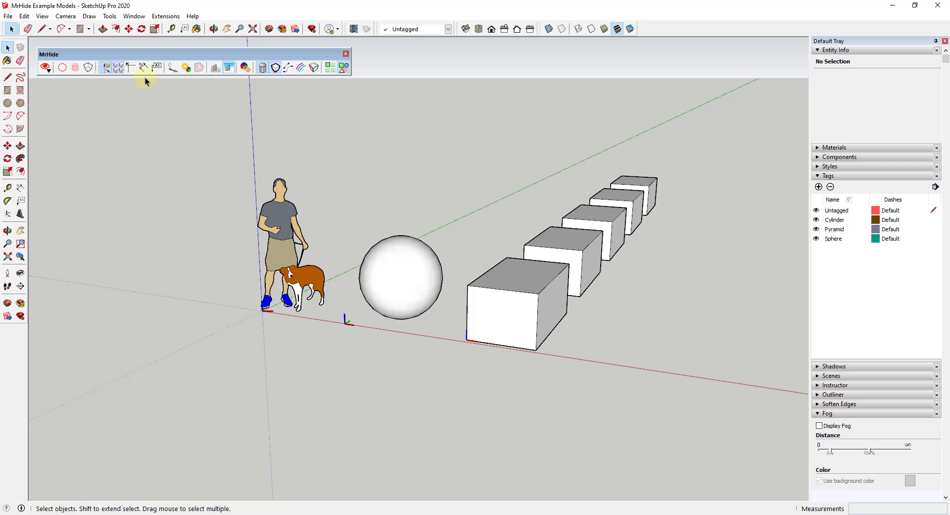
# Show the guide lines around the flat floor outline and hide them again.
pyautogui.scroll(-4, 139, 206)
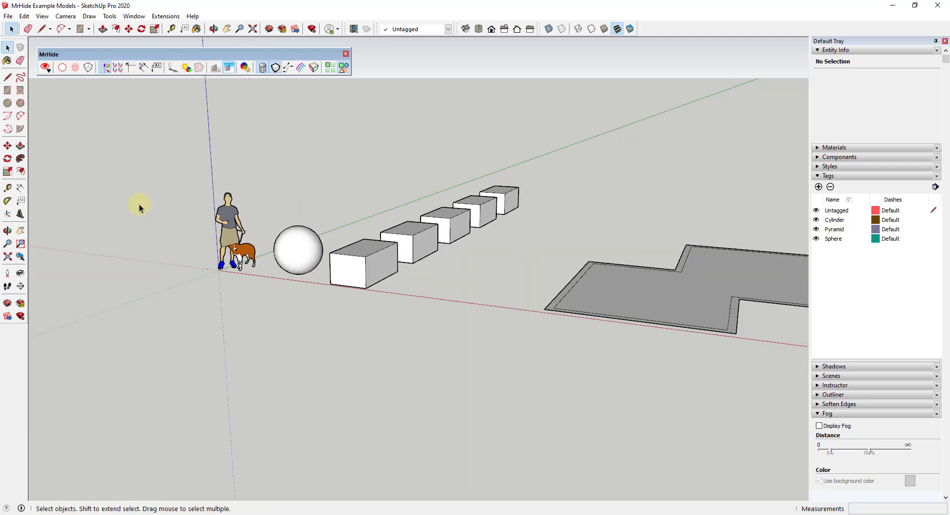
pyautogui.scroll(1, 581, 264)
pyautogui.scroll(3, 581, 264)
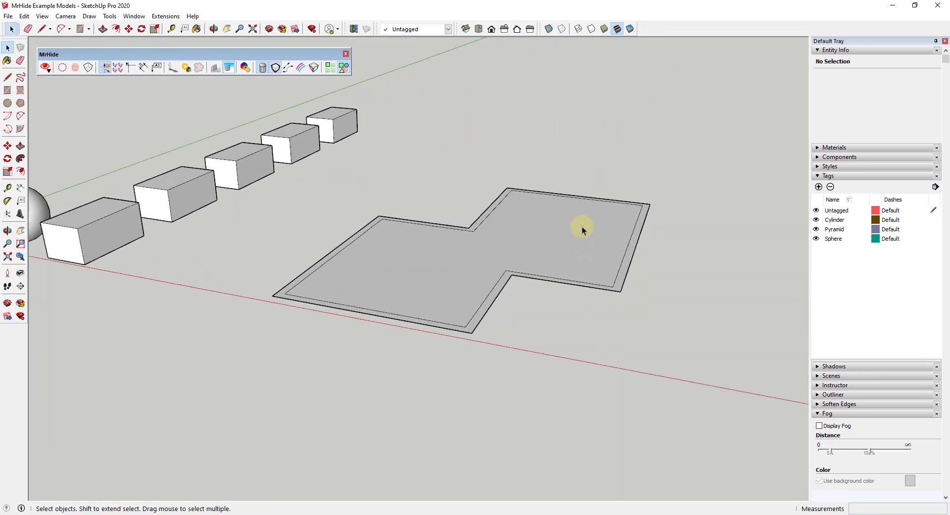
pyautogui.click(130, 68)
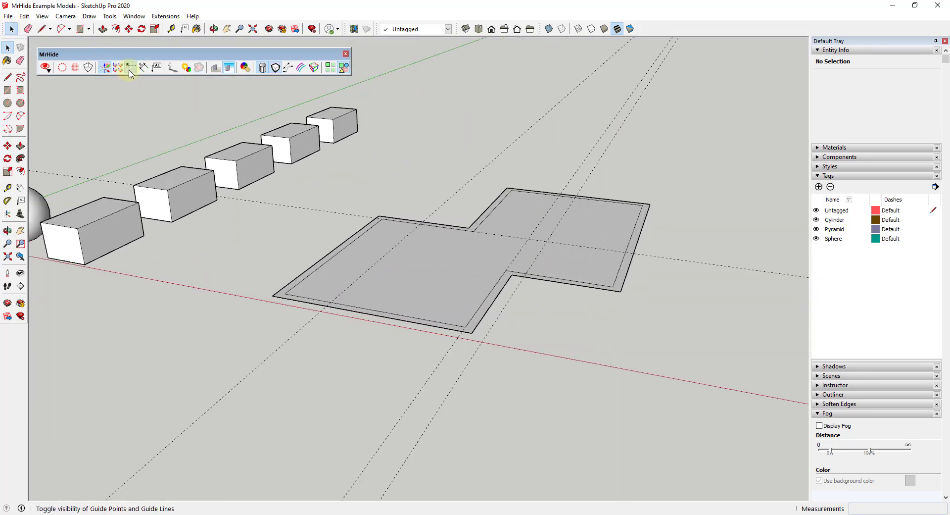
pyautogui.click(130, 70)
# Toggle the floor outline's dimensions and text labels on and off, leaving both hidden.
pyautogui.click(144, 71)
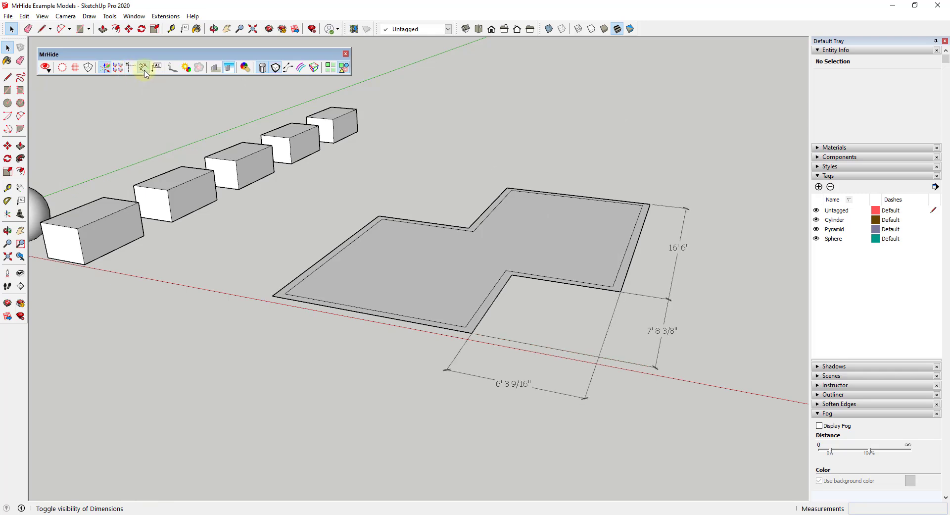
pyautogui.click(145, 70)
pyautogui.click(144, 71)
pyautogui.click(144, 71)
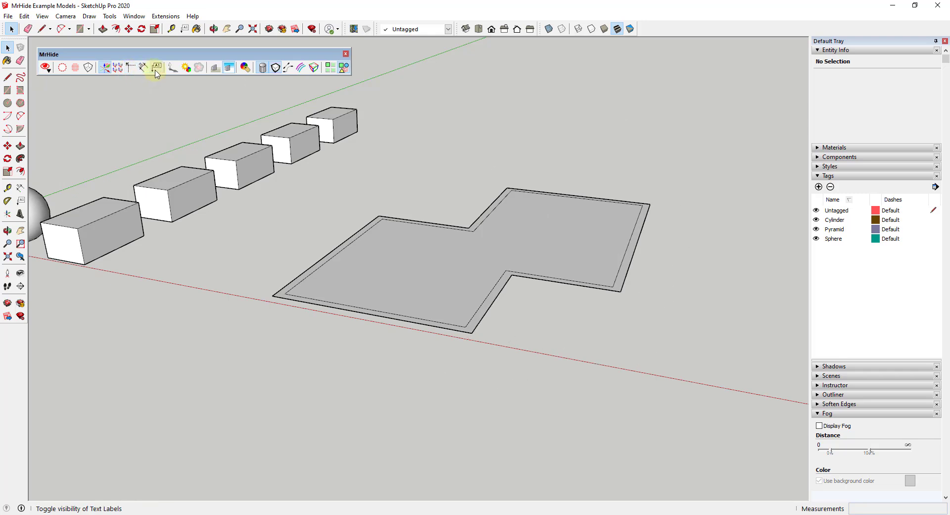
pyautogui.click(157, 69)
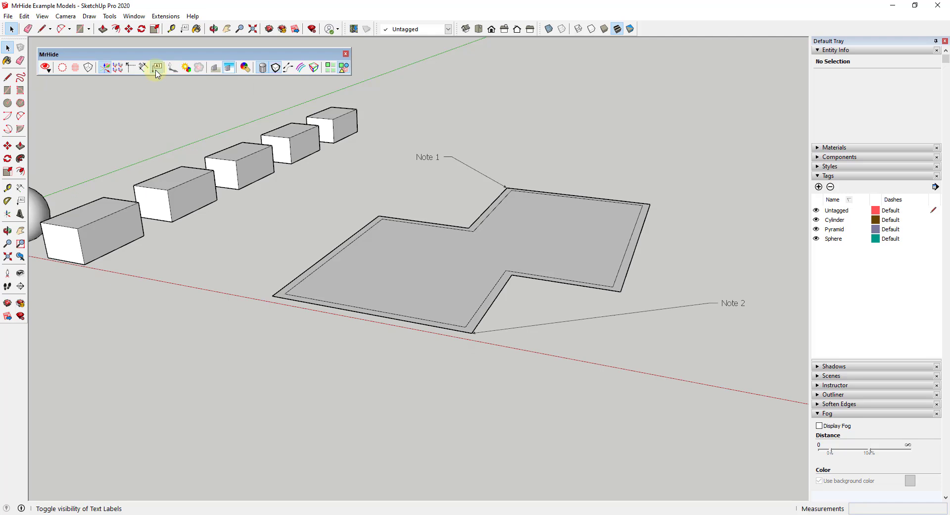
pyautogui.click(157, 70)
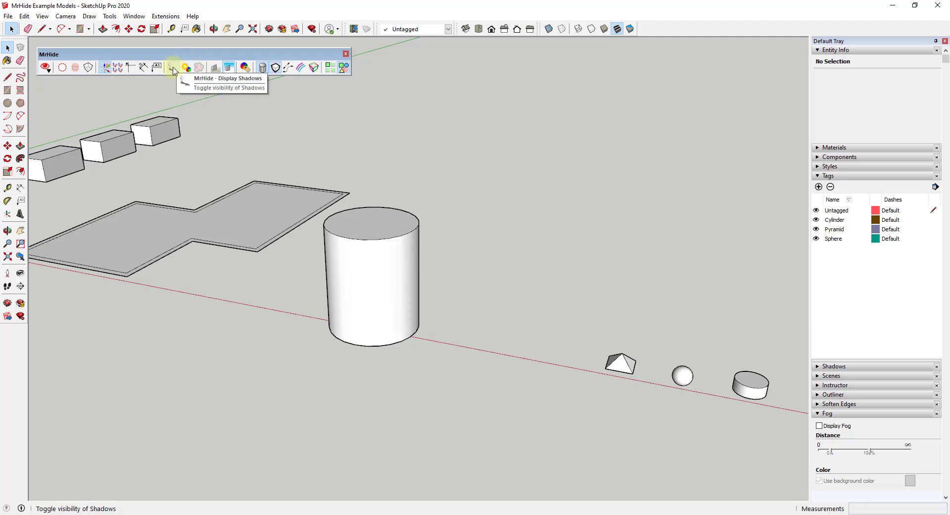
# Turn on shadow display for the model and open the shadow settings.
pyautogui.click(172, 69)
pyautogui.click(173, 69)
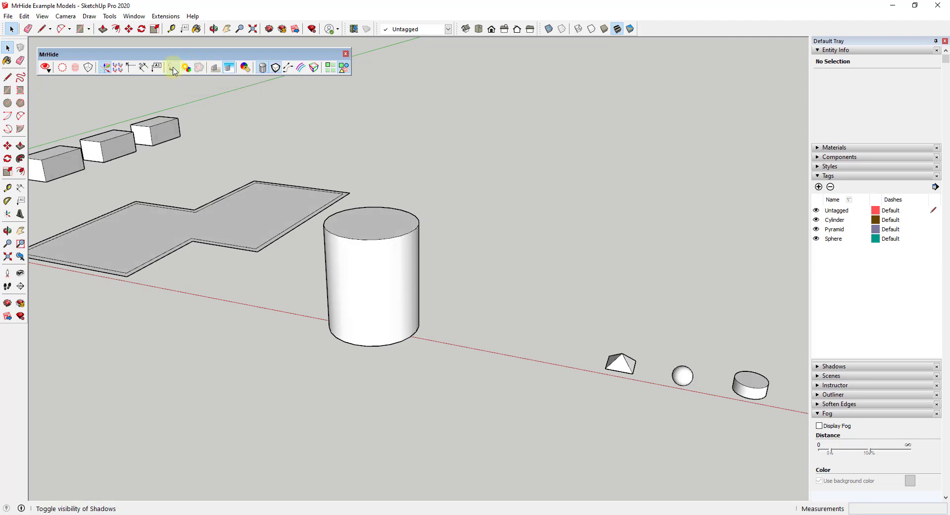
pyautogui.click(173, 68)
pyautogui.click(817, 366)
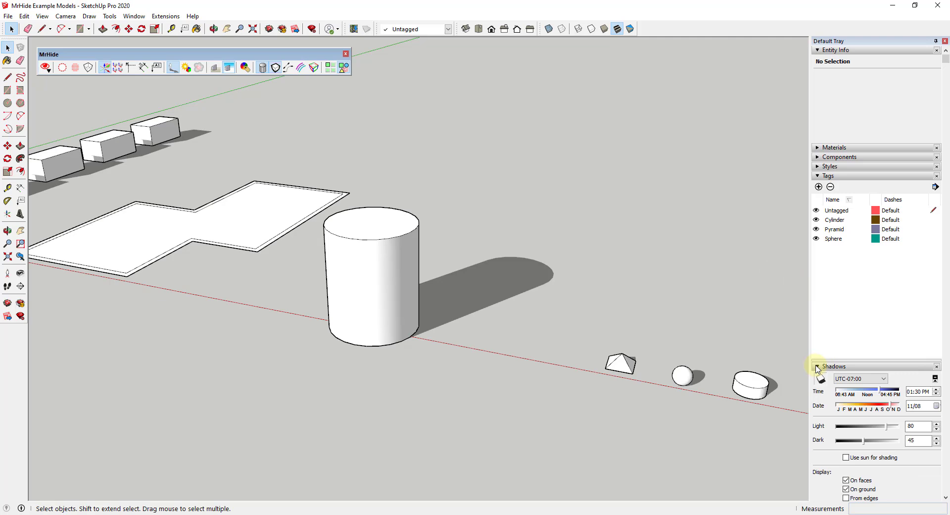
# Toggle shadow display until the shadows are hidden, and toggle sun shading on and off, leaving it off.
pyautogui.click(821, 379)
pyautogui.click(821, 379)
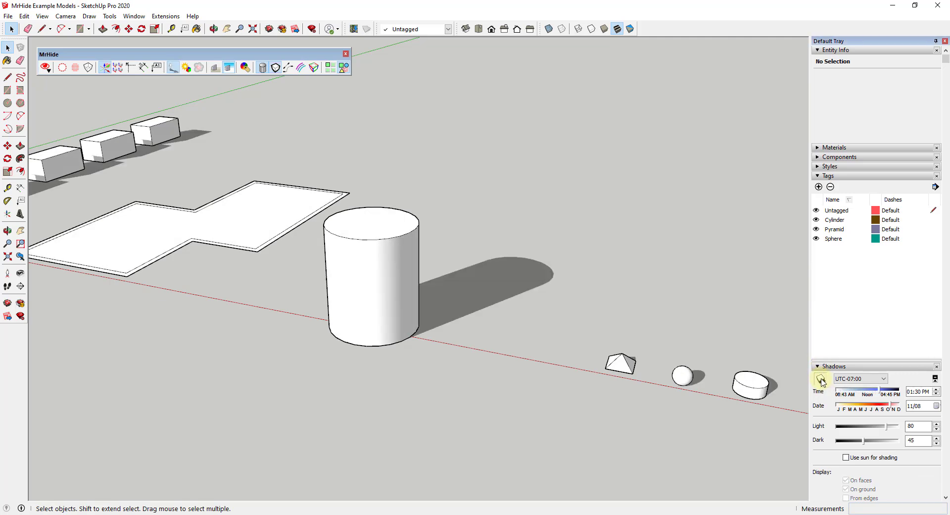
pyautogui.click(186, 68)
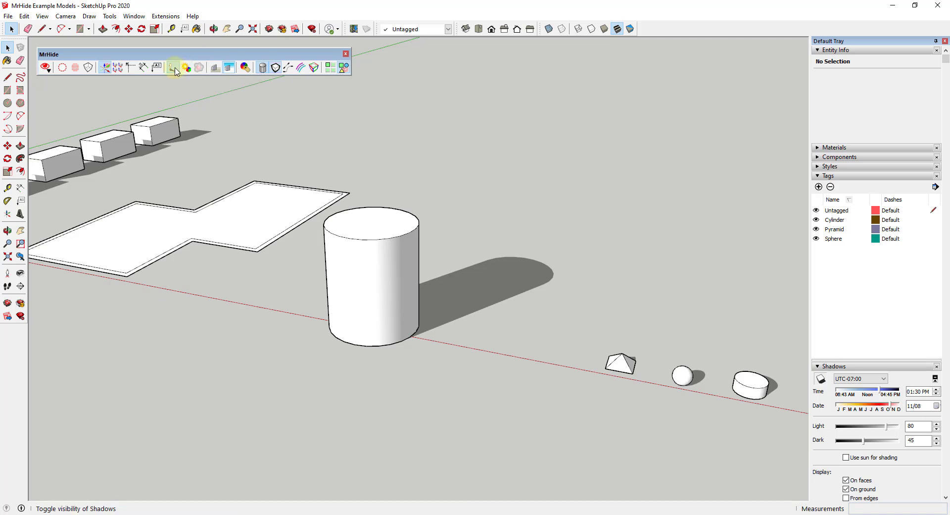
pyautogui.click(186, 69)
pyautogui.click(187, 69)
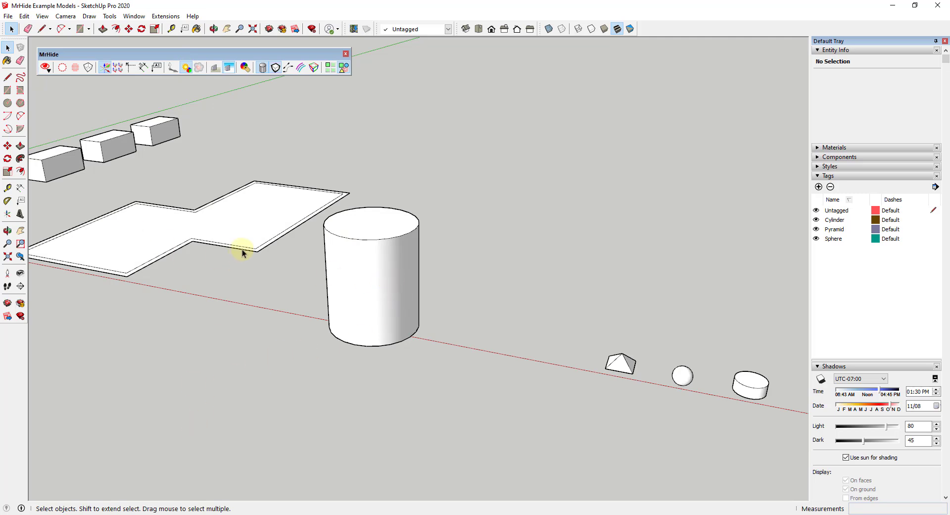
pyautogui.click(186, 69)
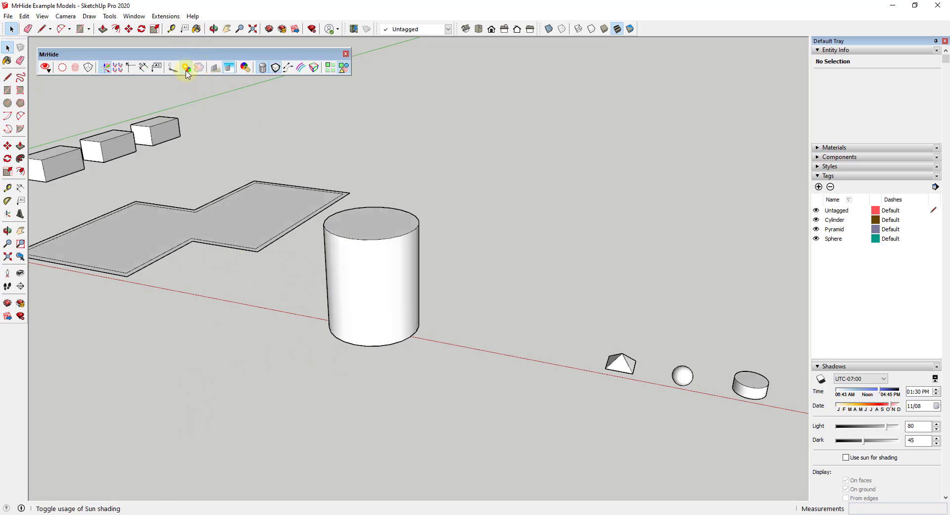
pyautogui.click(187, 68)
pyautogui.click(187, 69)
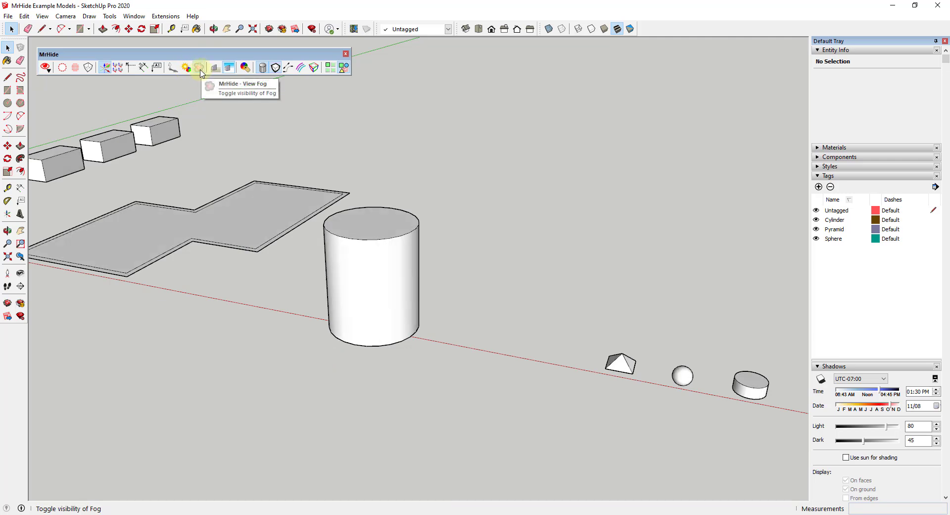
# Turn on fog, view its effect on the model from another angle, and turn it off again.
pyautogui.click(200, 68)
pyautogui.press('o')
pyautogui.moveTo(436, 243); pyautogui.dragTo(408, 233)
pyautogui.press('space')
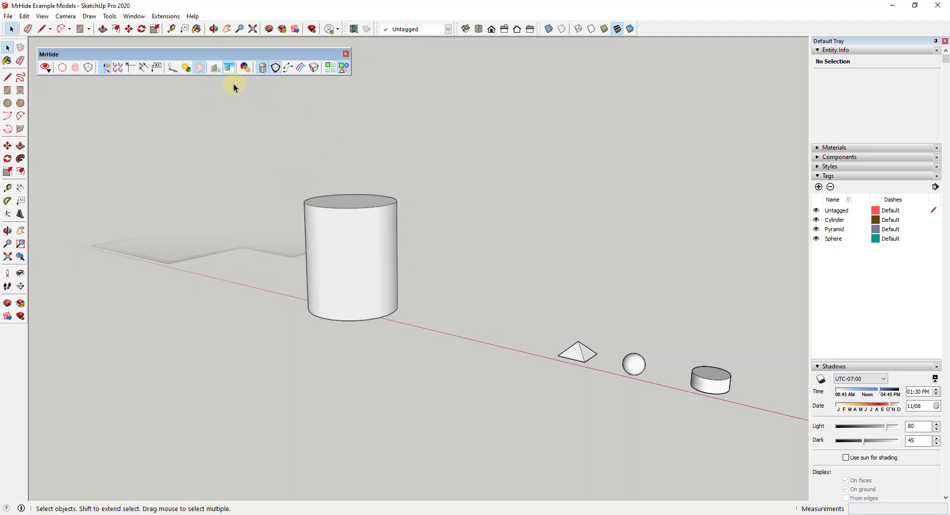
pyautogui.click(199, 72)
# With the horizon in view, toggle the ground on and off and the sky off and on.
pyautogui.moveTo(280, 185); pyautogui.dragTo(400, 110, button='middle')
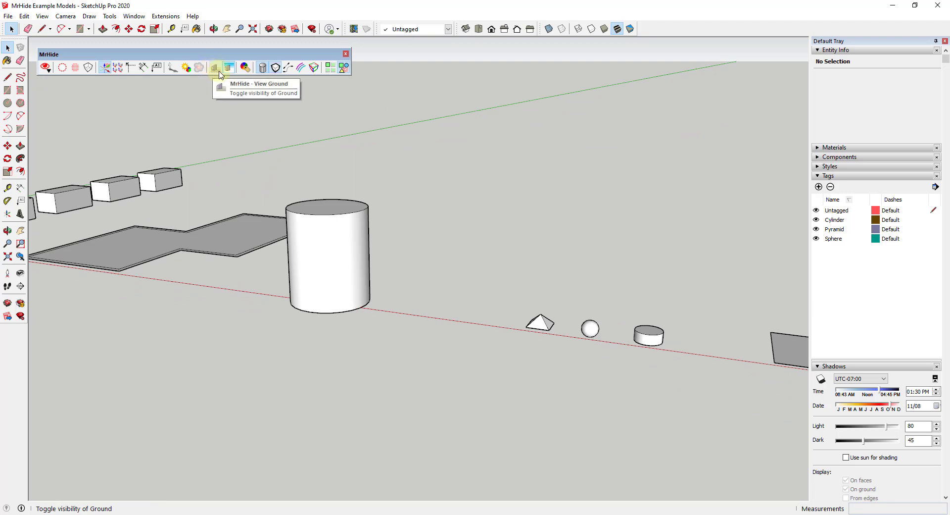
pyautogui.moveTo(558, 246); pyautogui.dragTo(646, 286, button='middle')
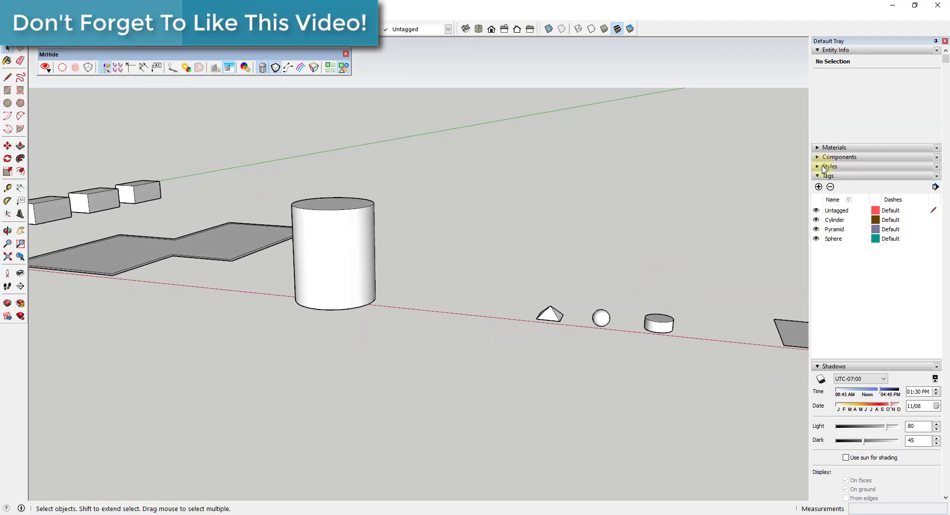
pyautogui.click(215, 69)
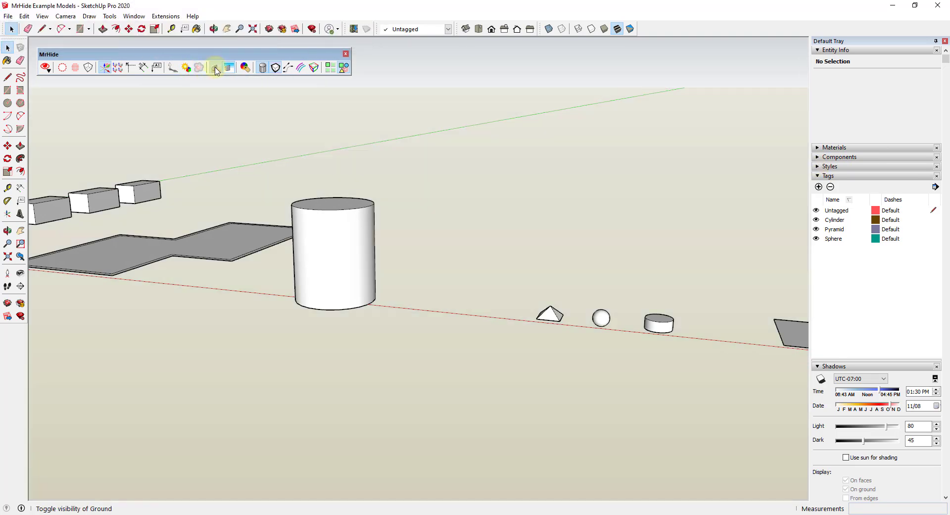
pyautogui.click(216, 70)
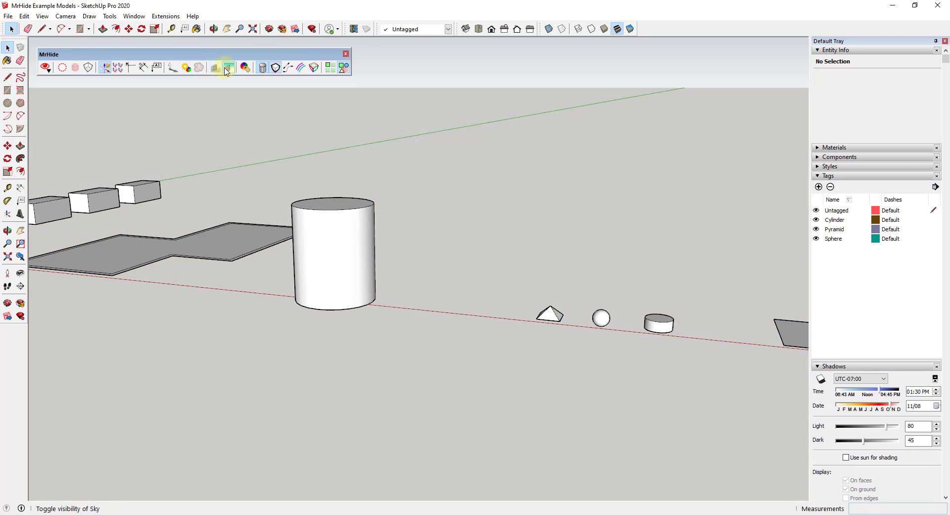
pyautogui.click(231, 71)
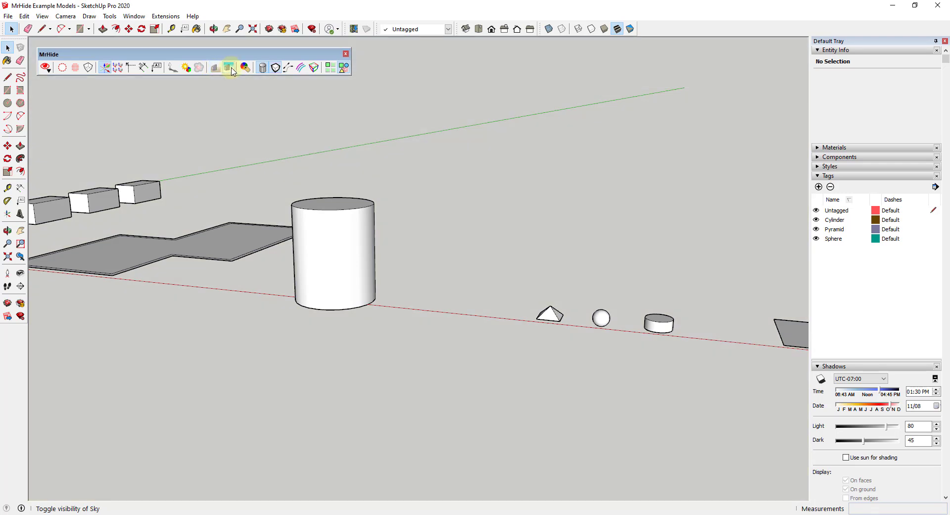
pyautogui.click(231, 71)
# Open the style's background settings and toggle the sky and ground to compare them with the MrHide toggles.
pyautogui.click(830, 166)
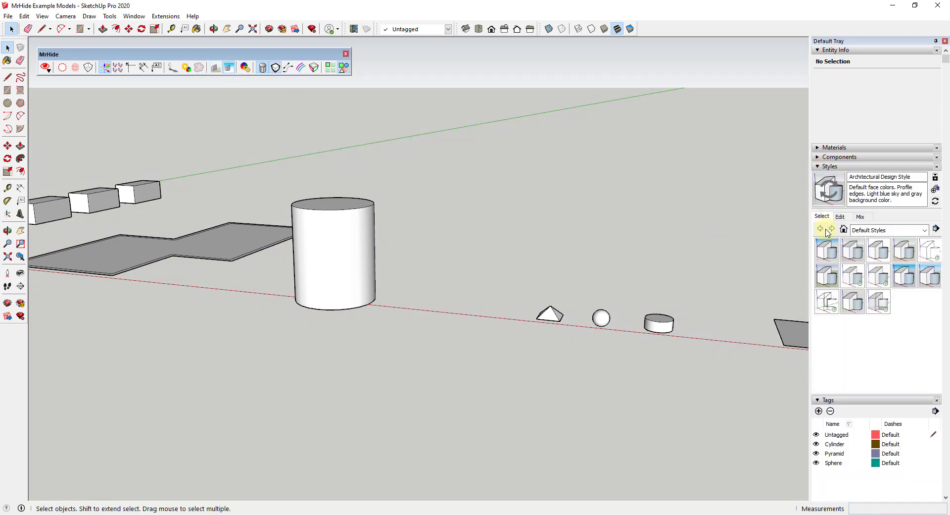
pyautogui.click(840, 216)
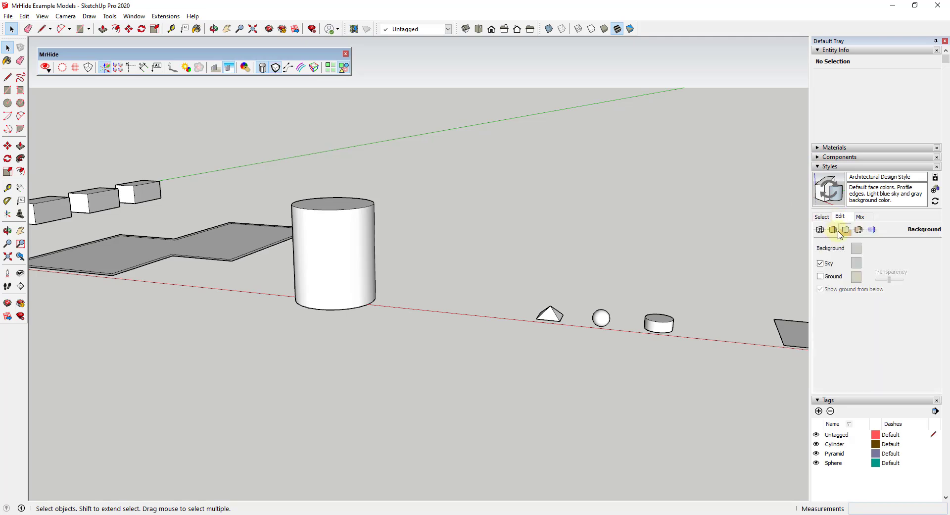
pyautogui.click(831, 263)
pyautogui.click(831, 266)
pyautogui.click(217, 69)
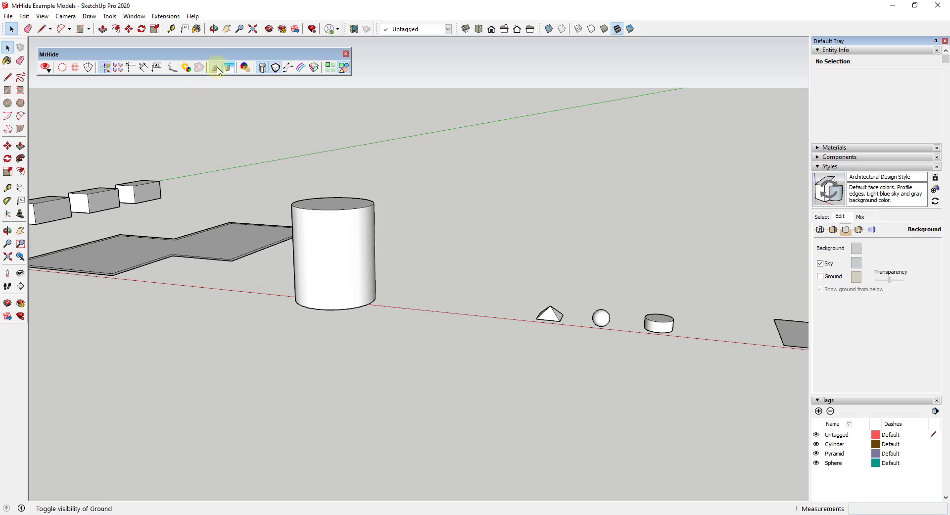
pyautogui.click(217, 69)
pyautogui.click(229, 68)
pyautogui.click(228, 67)
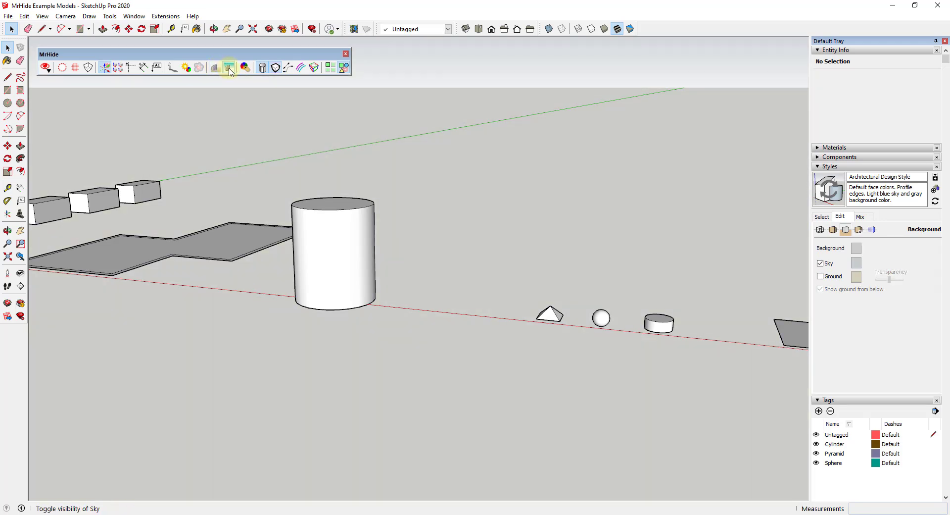
# Turn on Color by tag for all the objects in the model.
pyautogui.scroll(-3, 299, 131)
pyautogui.moveTo(286, 164); pyautogui.dragTo(397, 138, button='middle')
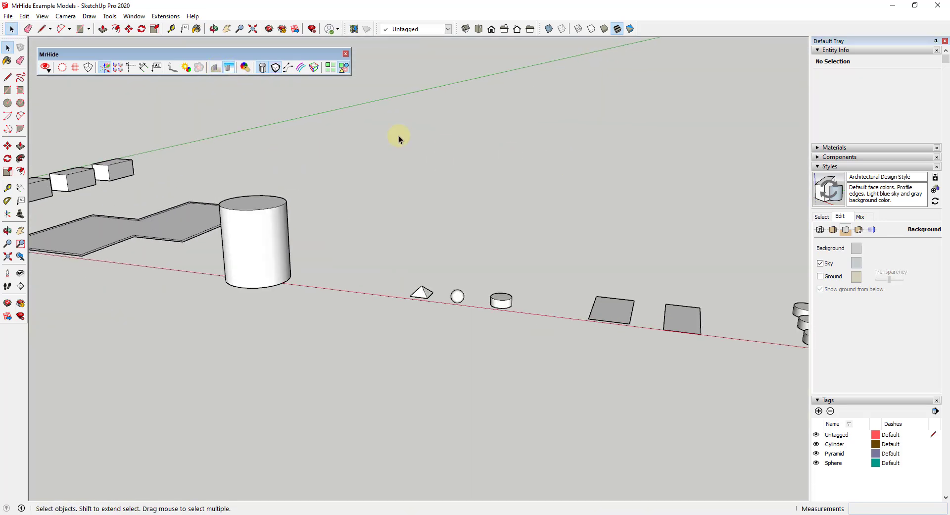
pyautogui.click(246, 68)
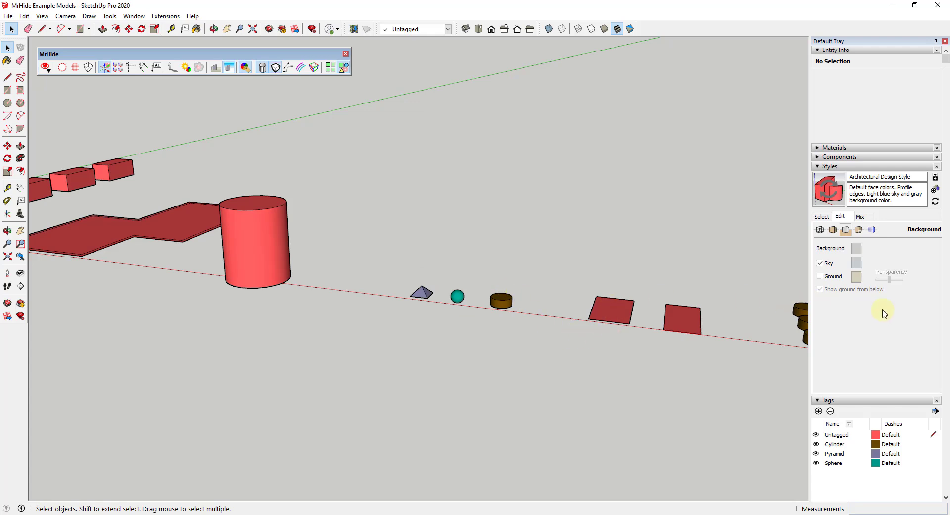
# Select the small cylinder, sphere and pyramid in turn to check their tags against the colors in the tag list.
pyautogui.scroll(-3, 898, 233)
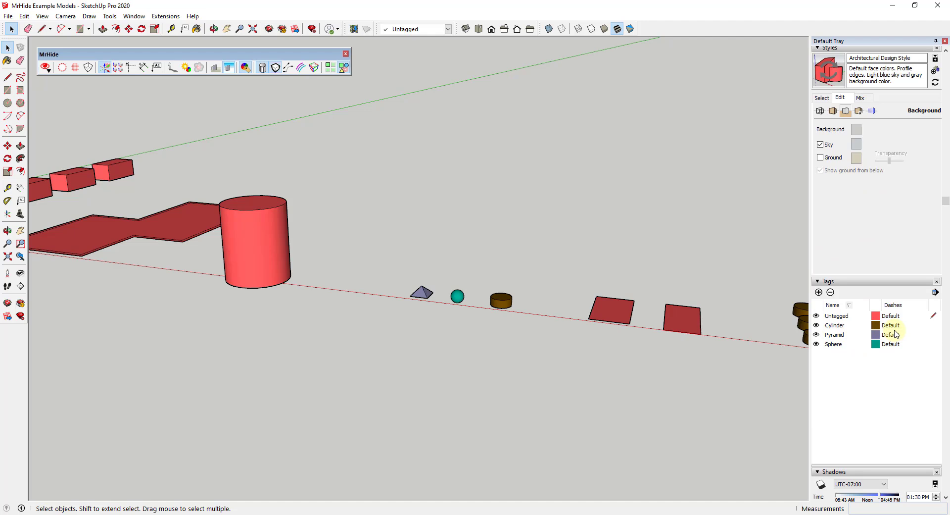
pyautogui.scroll(2, 524, 317)
pyautogui.scroll(4, 504, 299)
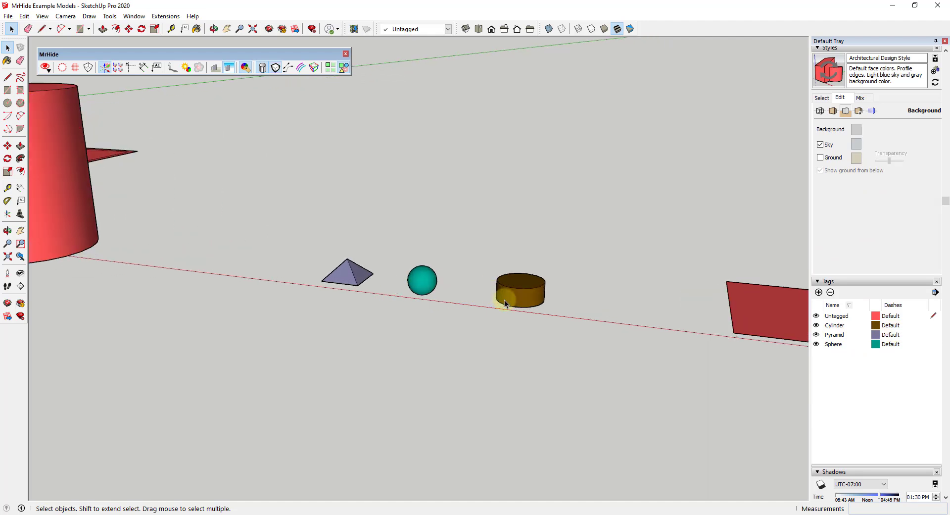
pyautogui.click(530, 293)
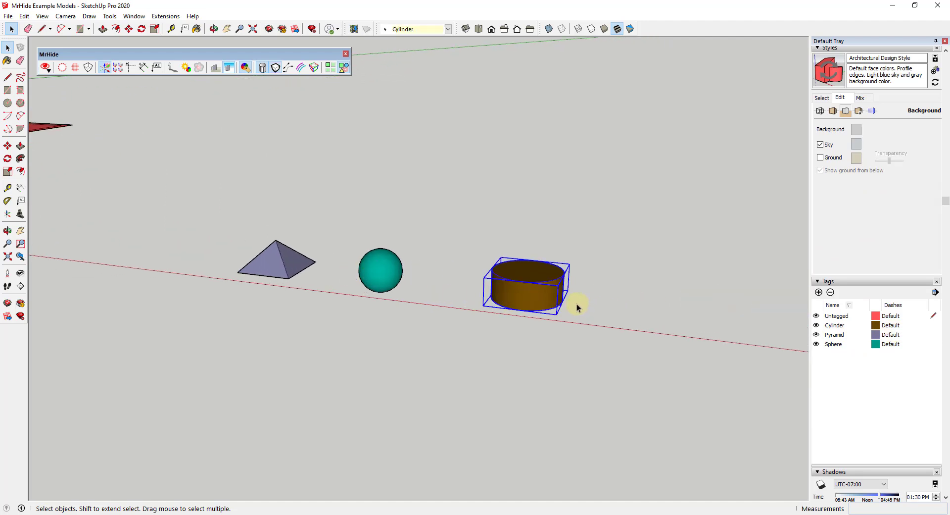
pyautogui.click(395, 285)
pyautogui.click(283, 259)
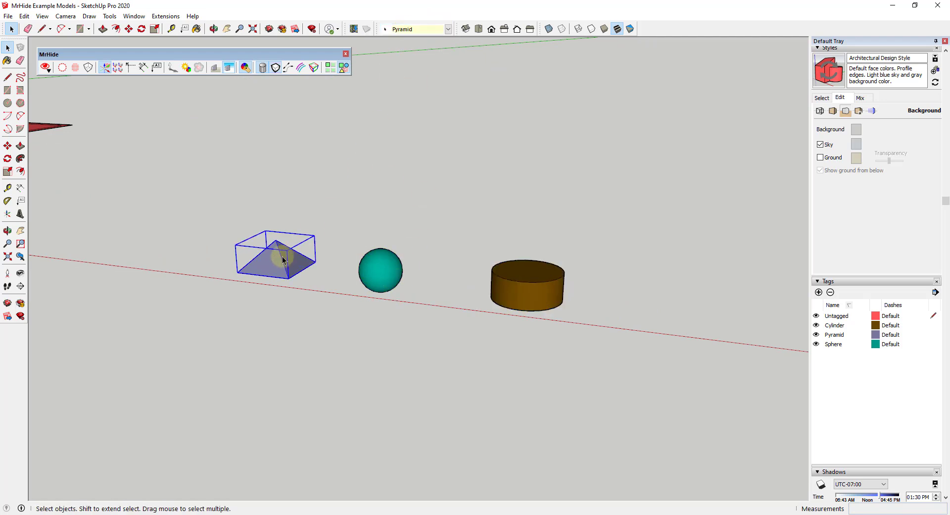
pyautogui.click(515, 193)
# Turn Color by tag off from the tag options and back on with MrHide.
pyautogui.click(934, 293)
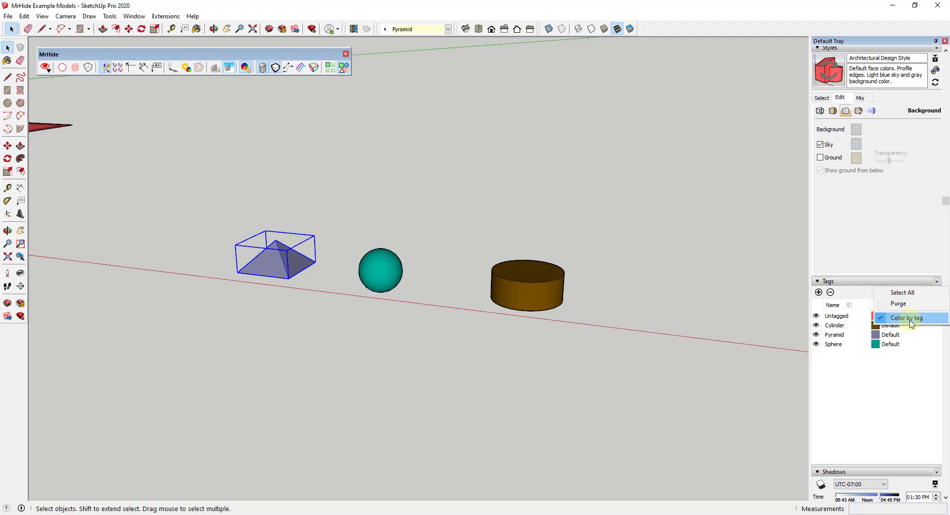
pyautogui.click(908, 320)
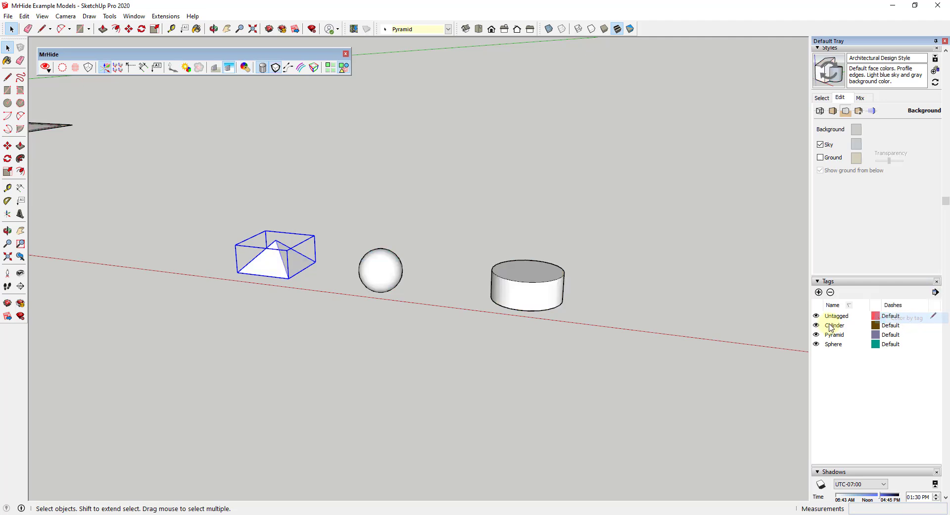
pyautogui.click(246, 68)
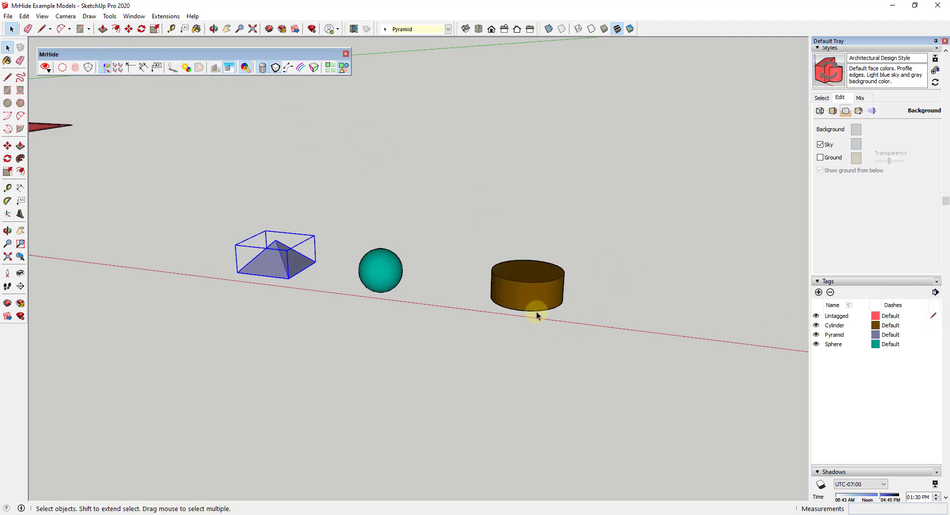
# Change the Cylinder tag's color to green and turn off Color by tag.
pyautogui.click(875, 325)
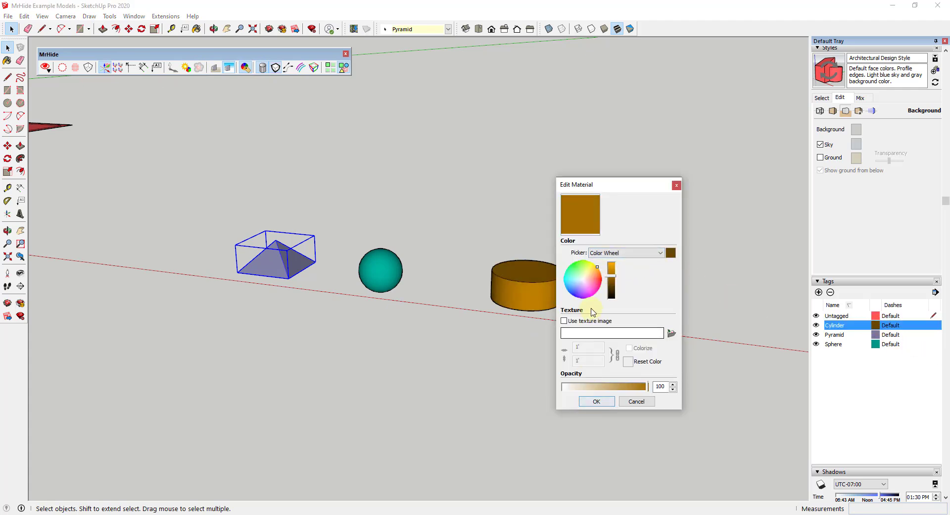
pyautogui.click(576, 272)
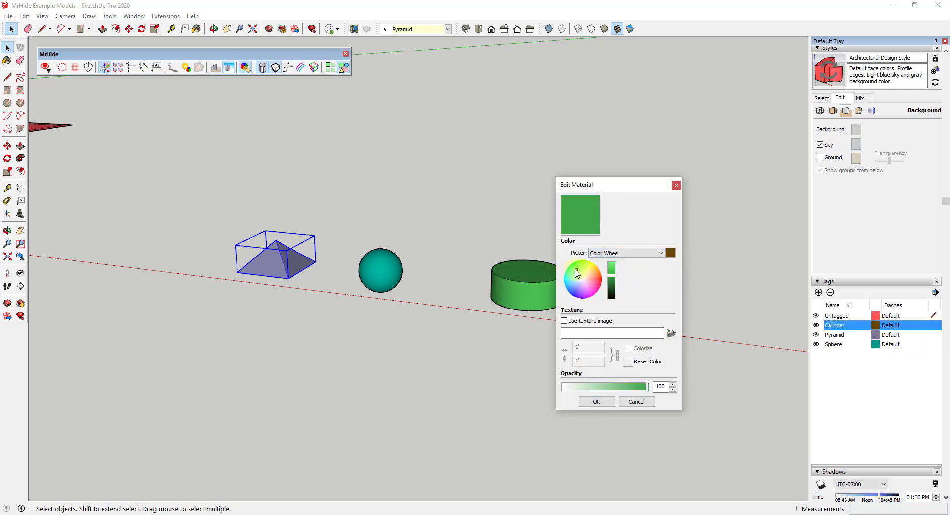
pyautogui.click(597, 401)
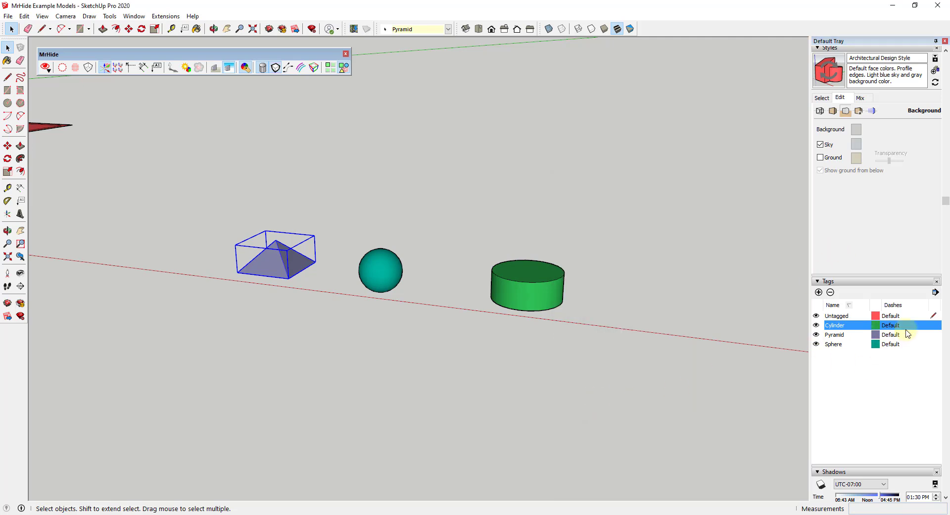
pyautogui.click(246, 68)
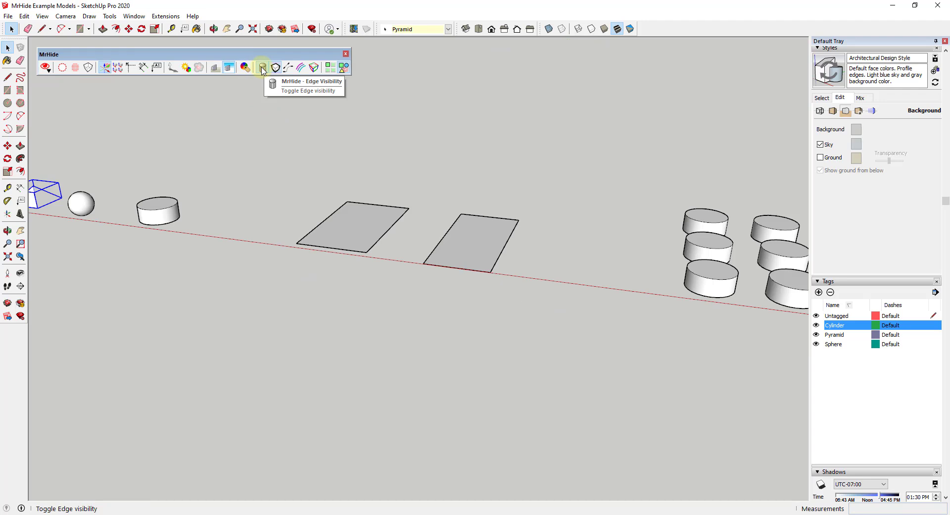
# Toggle edge visibility to compare the objects, leaving edges hidden, and hide the profiles too.
pyautogui.click(262, 68)
pyautogui.scroll(-3, 282, 180)
pyautogui.scroll(6, 144, 191)
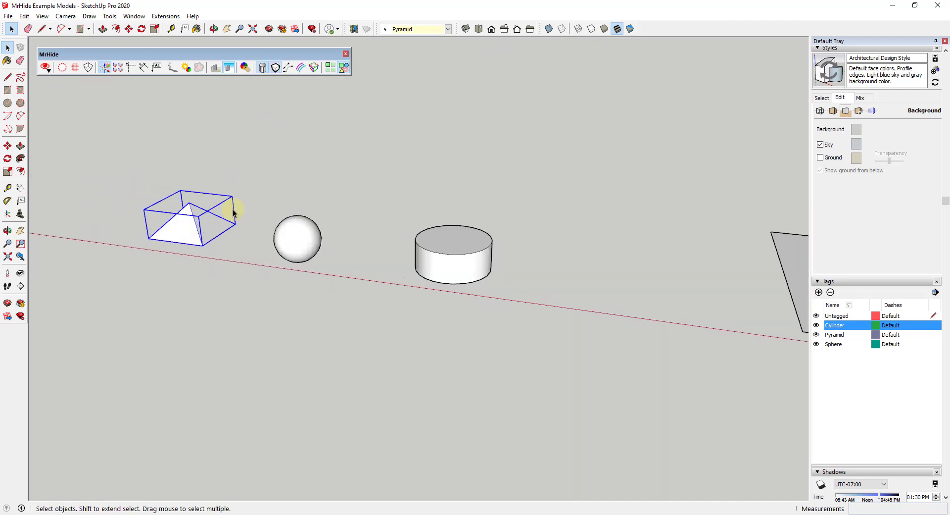
pyautogui.click(262, 68)
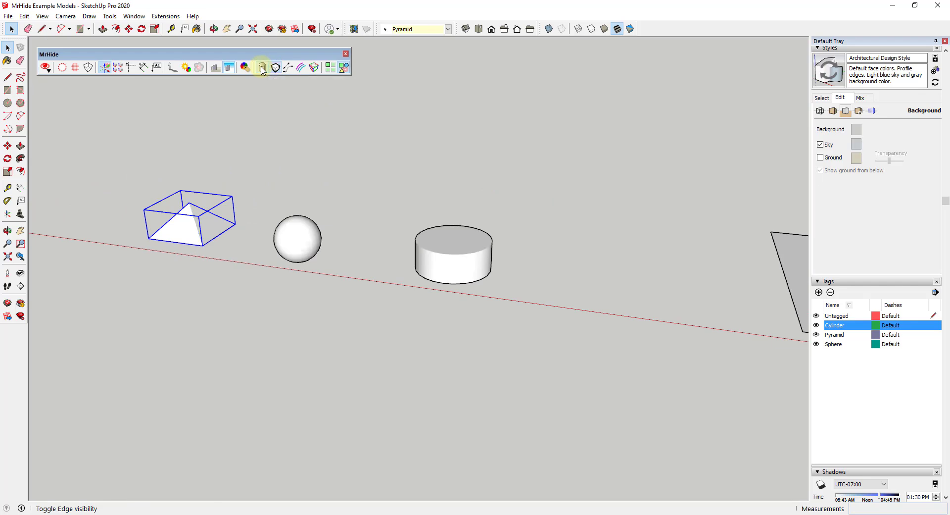
pyautogui.click(263, 69)
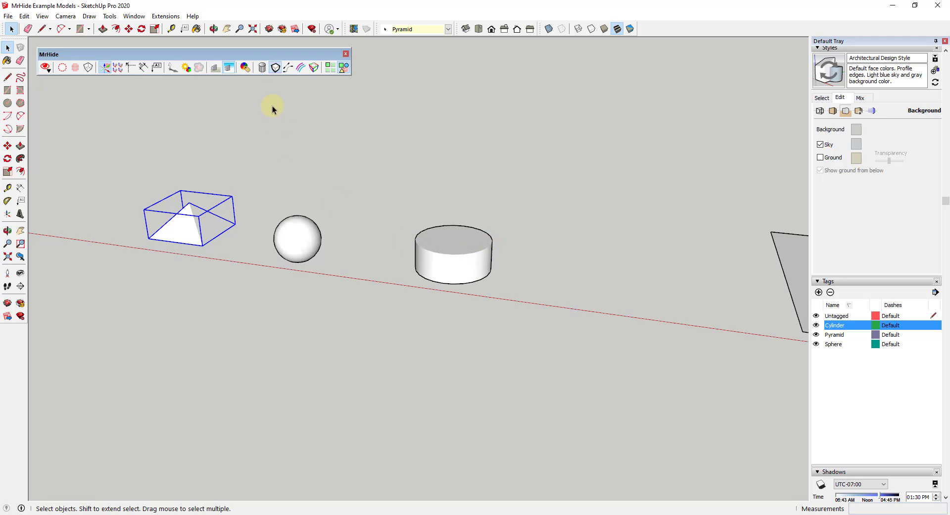
pyautogui.click(276, 69)
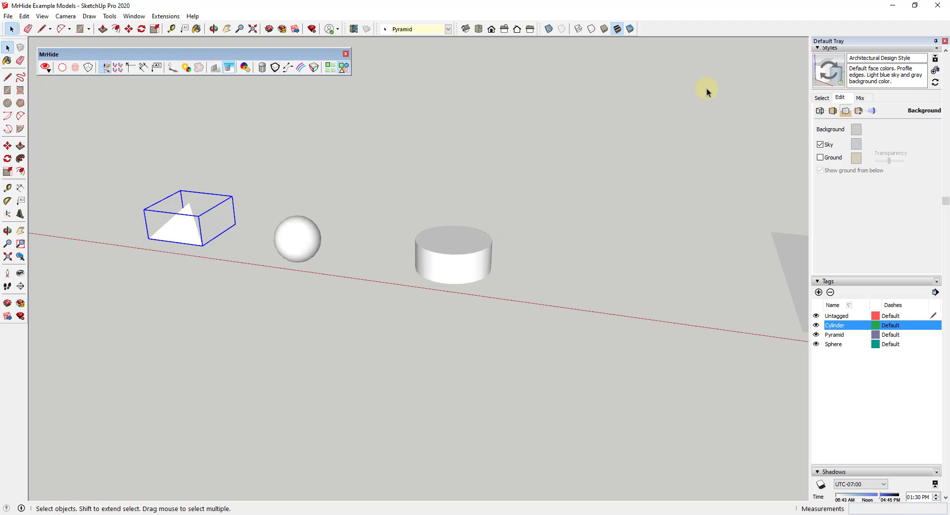
# With the style's edge settings open, turn on profiles, edges and endpoints.
pyautogui.click(820, 111)
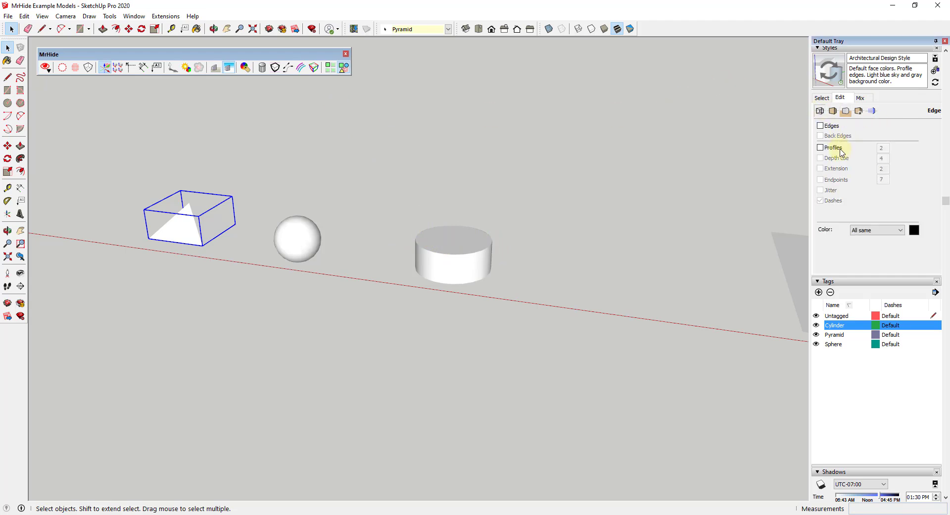
pyautogui.click(275, 69)
pyautogui.click(262, 68)
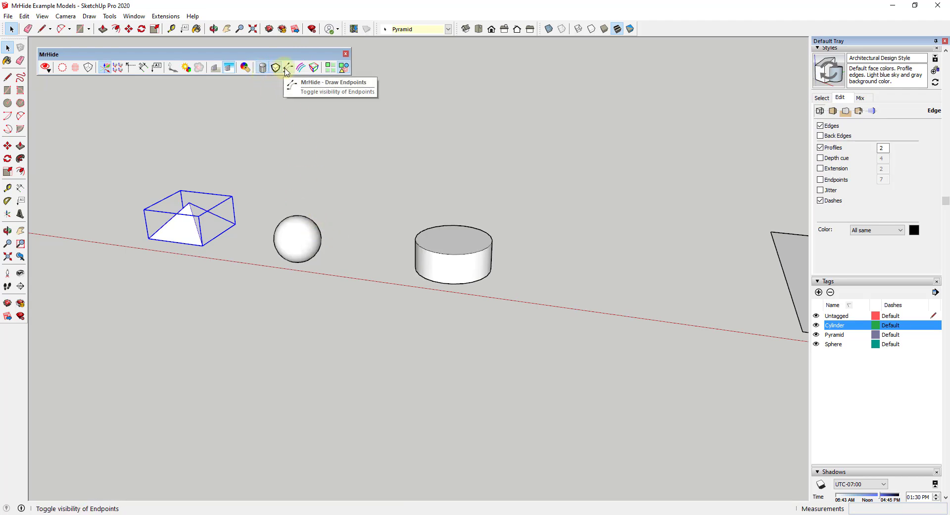
pyautogui.click(286, 71)
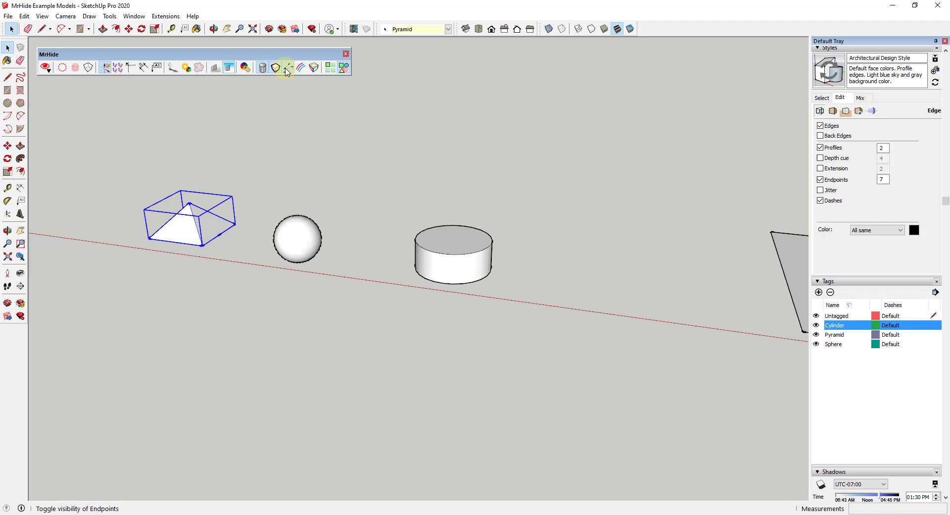
# Turn off endpoints with MrHide while viewing the pyramid up close.
pyautogui.scroll(5, 181, 232)
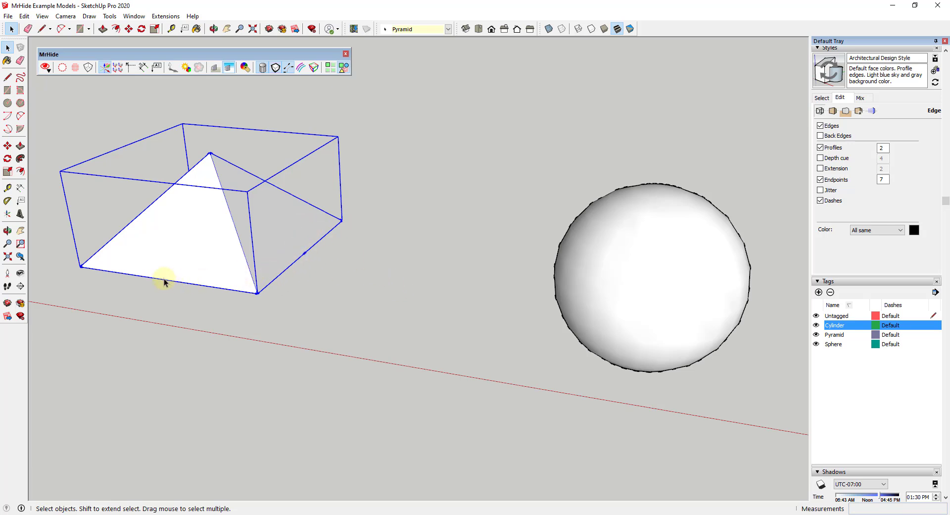
pyautogui.click(289, 69)
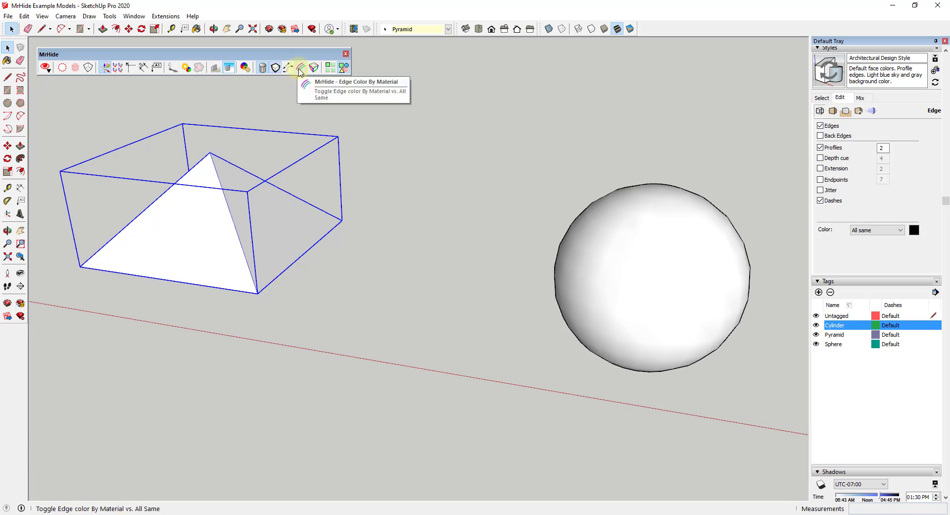
# Set the style's edge color to By material for the two flat rectangles and clear the selection.
pyautogui.scroll(-6, 131, 206)
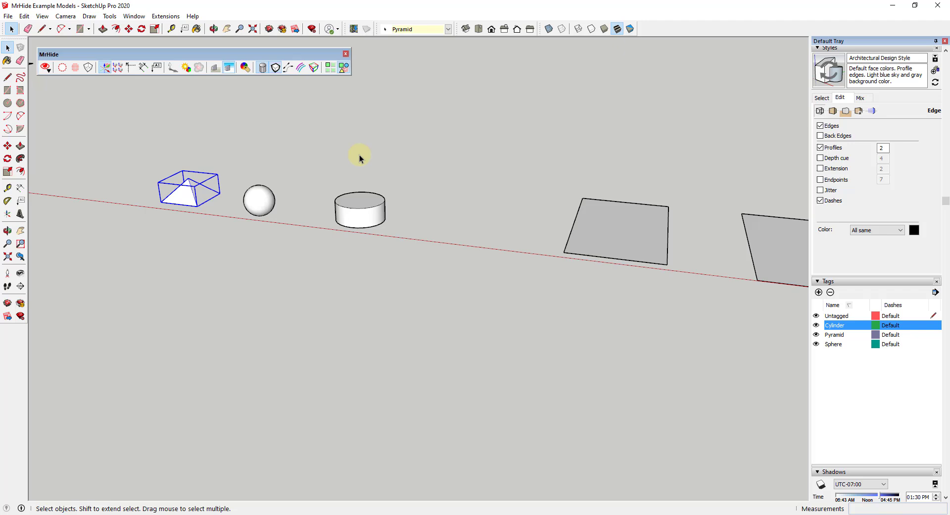
pyautogui.moveTo(360, 159); pyautogui.dragTo(637, 213, button='middle')
pyautogui.scroll(2, 661, 156)
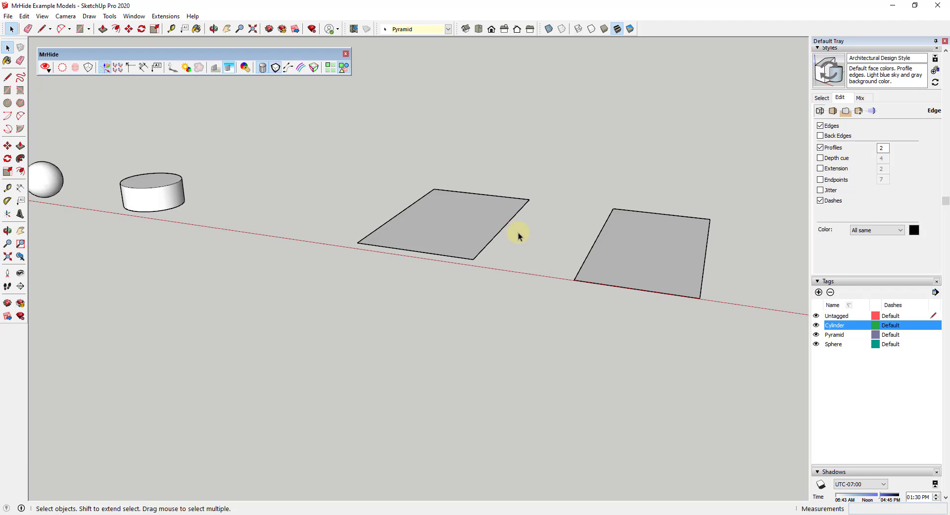
pyautogui.moveTo(516, 236); pyautogui.dragTo(525, 256, button='middle')
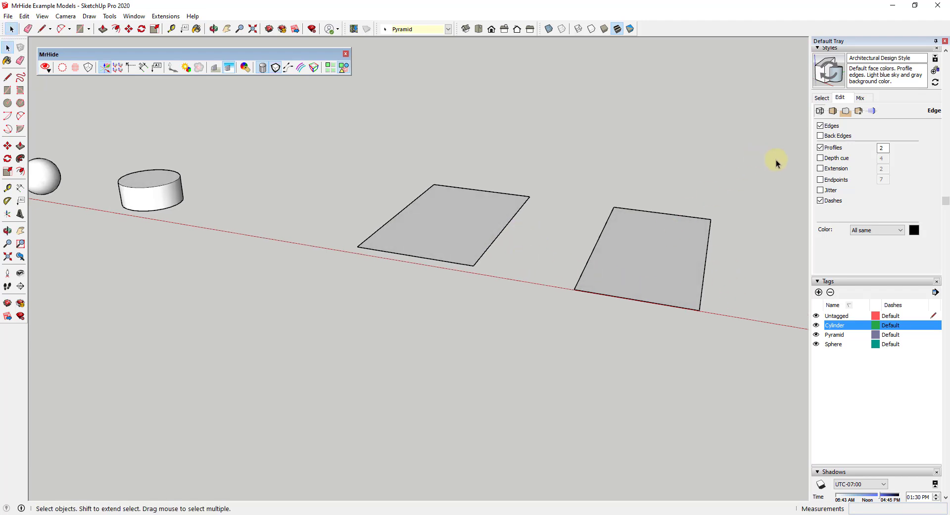
pyautogui.click(870, 231)
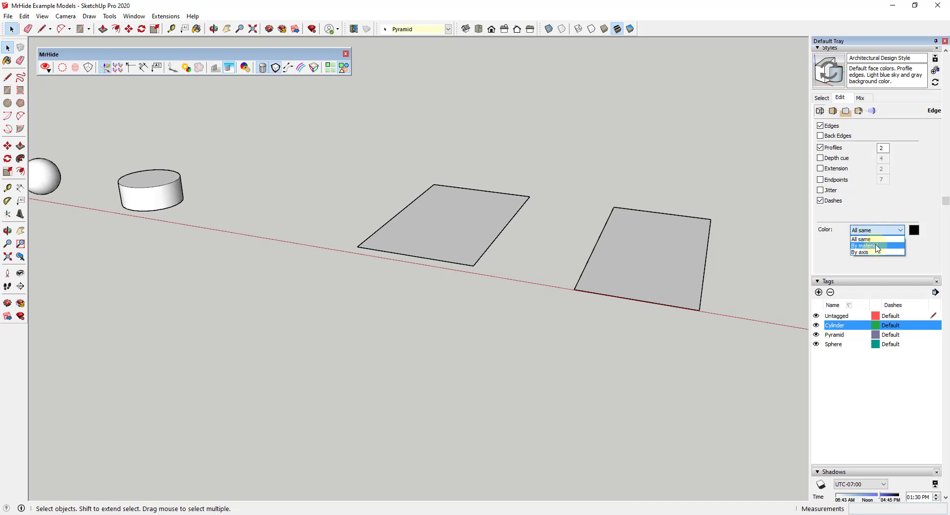
pyautogui.click(877, 246)
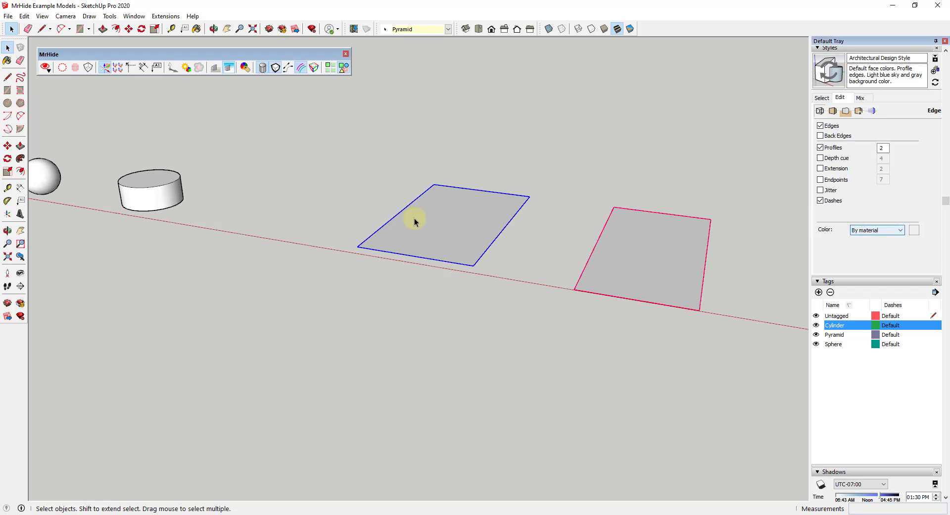
pyautogui.click(551, 202)
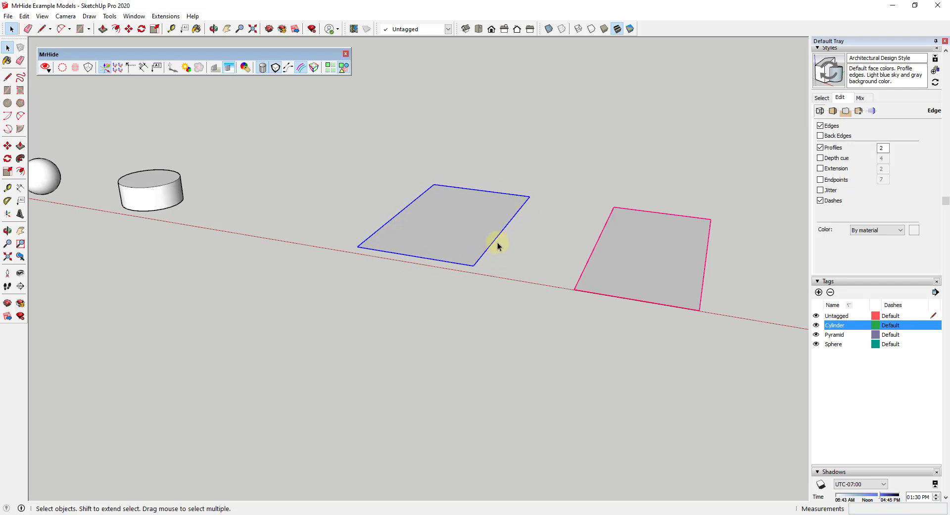
# Set the style's edge color to All same, and toggle MrHide's Edge Color By Material, leaving it off.
pyautogui.click(870, 235)
pyautogui.click(870, 239)
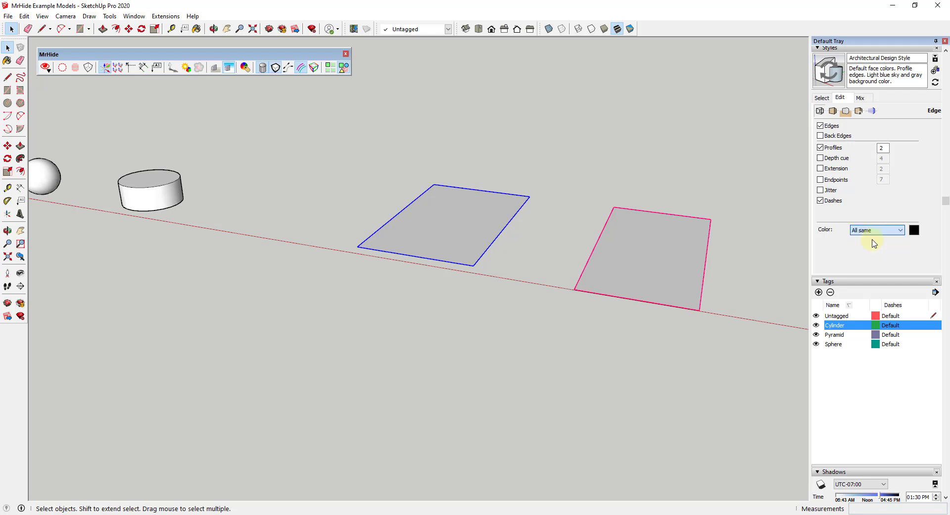
pyautogui.click(302, 67)
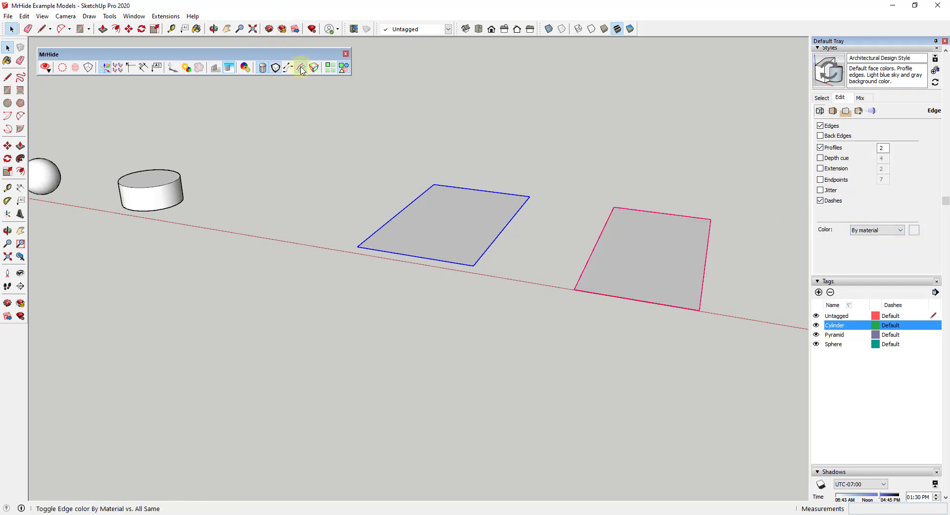
pyautogui.click(302, 68)
pyautogui.click(301, 68)
pyautogui.click(302, 68)
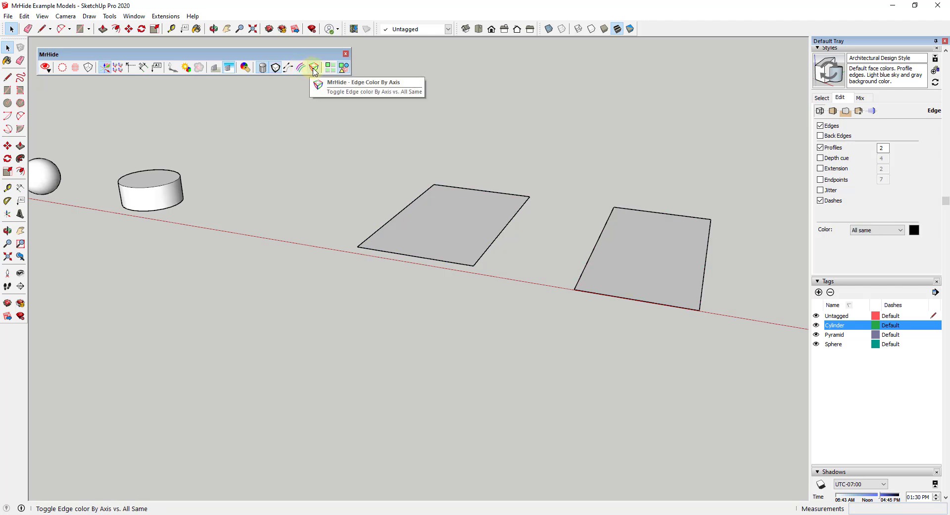
# Turn MrHide's Edge Color By Axis on to compare the edges, and turn it back off.
pyautogui.click(313, 69)
pyautogui.scroll(-2, 297, 165)
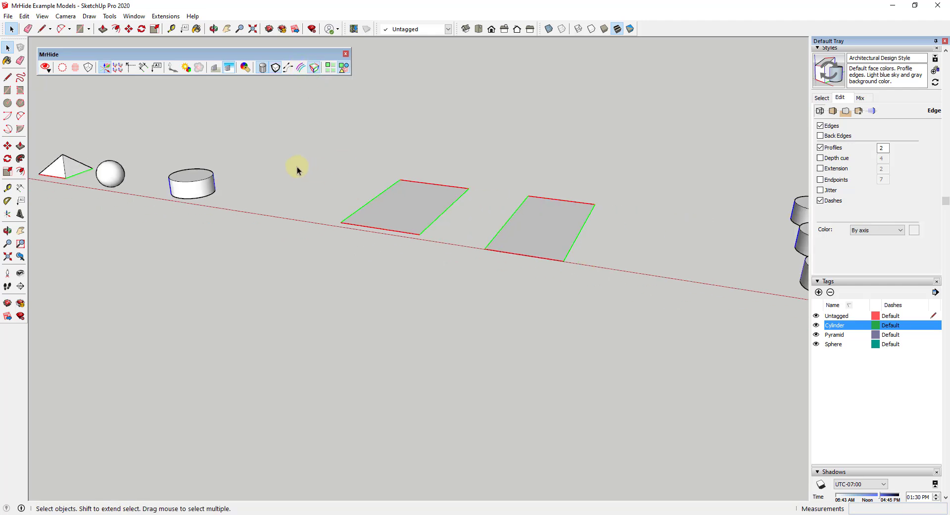
pyautogui.scroll(2, 533, 170)
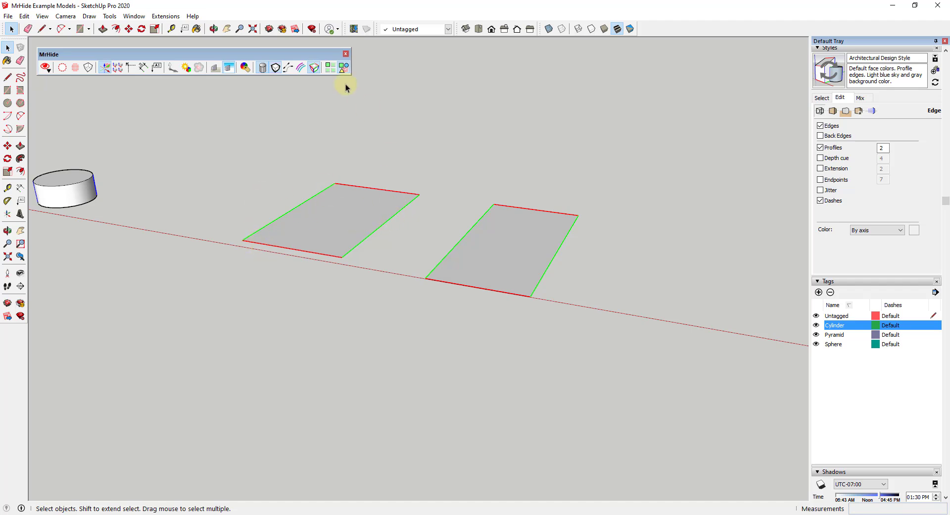
pyautogui.click(314, 68)
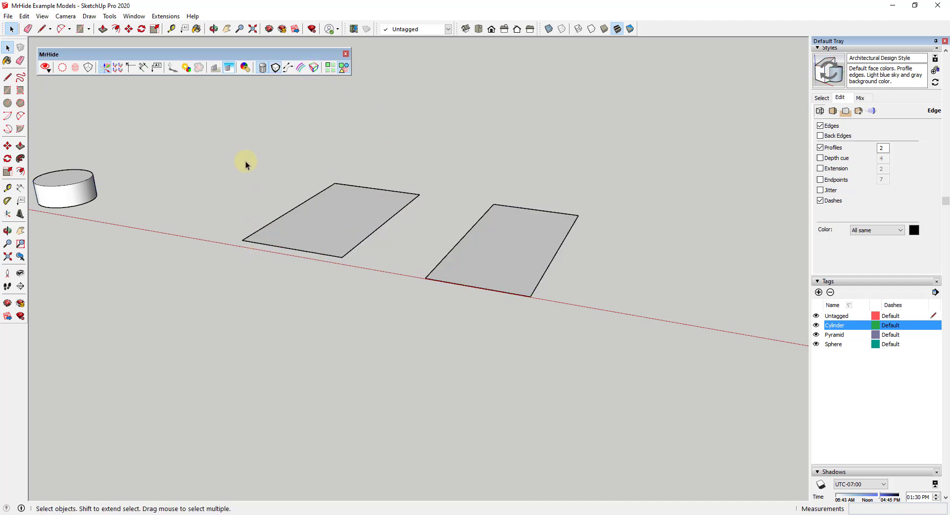
# Turn on MrHide's Hide similar instances and open the cylinder nearest the rectangles for editing.
pyautogui.scroll(-5, 210, 183)
pyautogui.scroll(5, 424, 191)
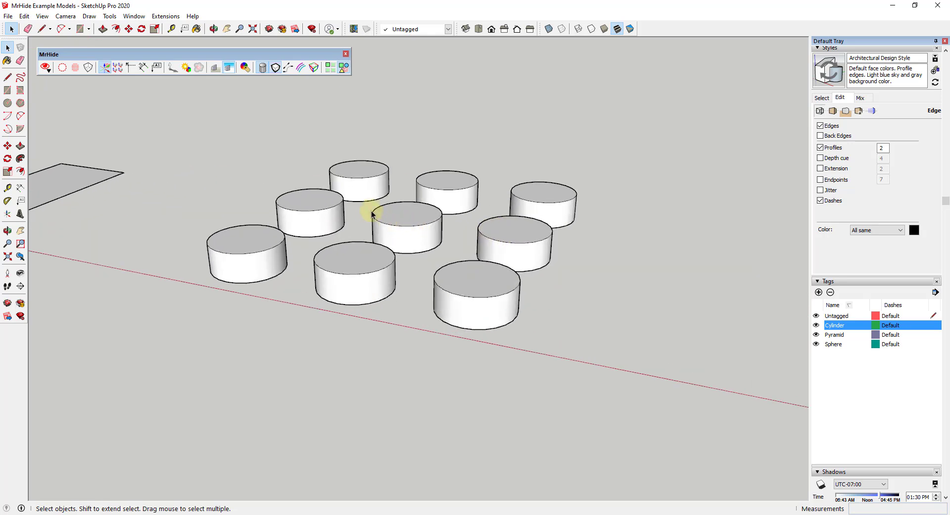
pyautogui.moveTo(371, 212); pyautogui.dragTo(293, 186, button='middle')
pyautogui.scroll(-3, 503, 181)
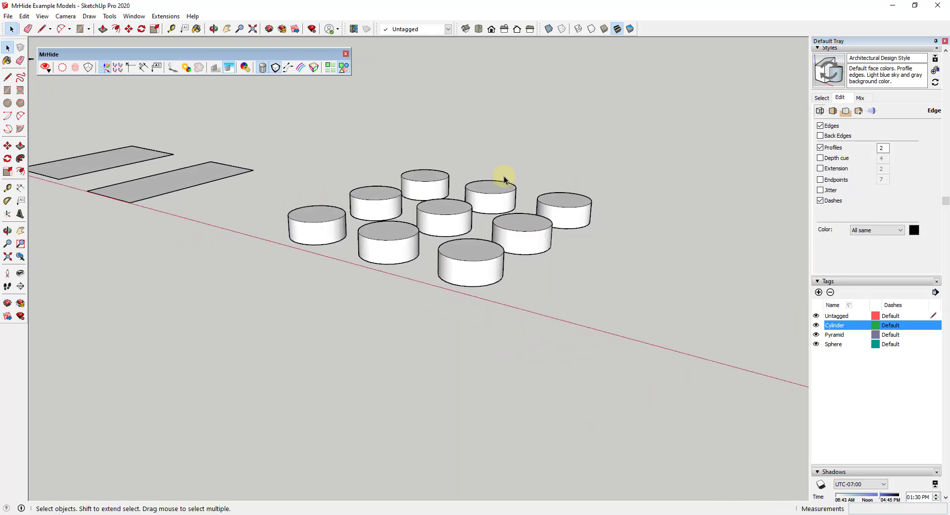
pyautogui.scroll(3, 335, 165)
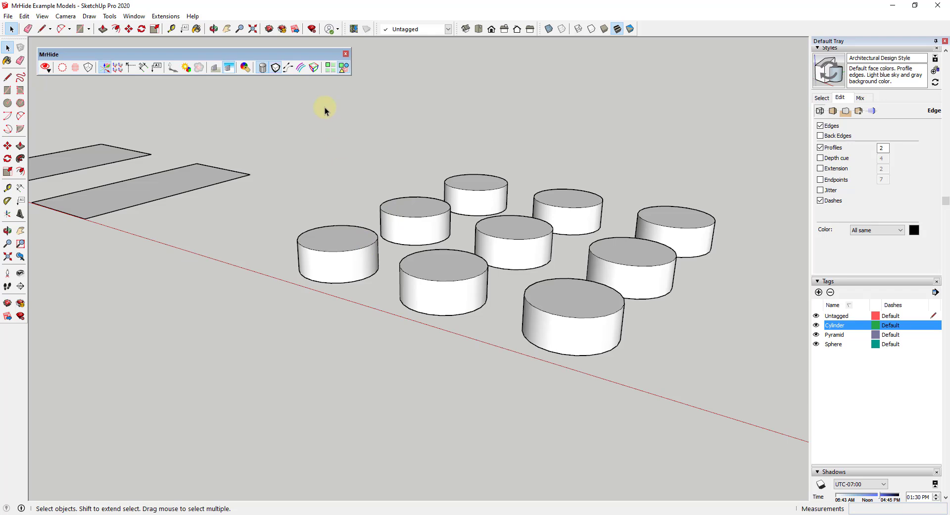
pyautogui.click(334, 72)
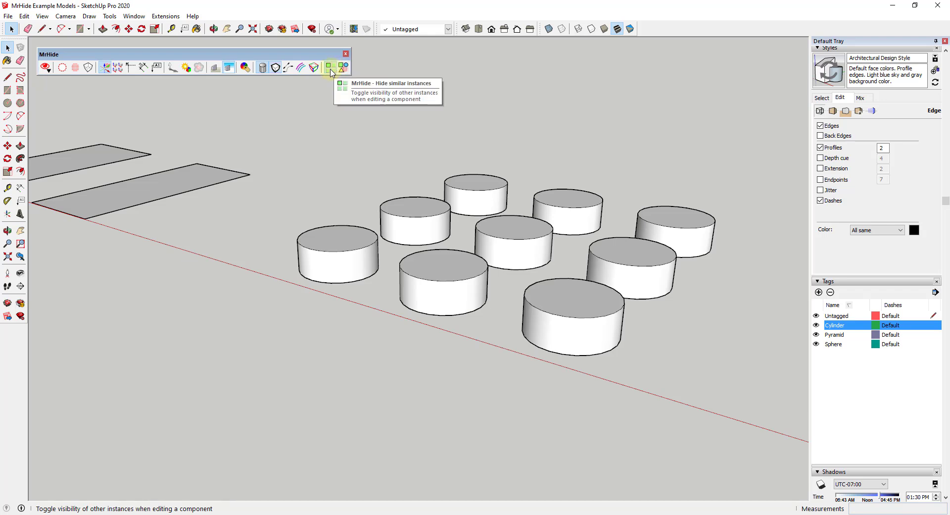
pyautogui.click(346, 246)
pyautogui.doubleClick(346, 246)
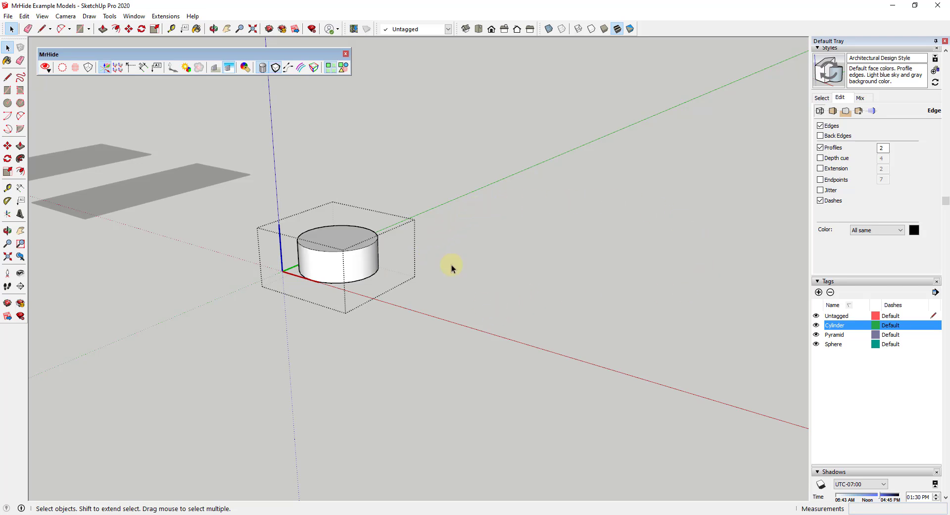
# Toggle the other cylinder instances with MrHide, leaving them visible, and close the component being edited.
pyautogui.click(330, 70)
pyautogui.click(331, 72)
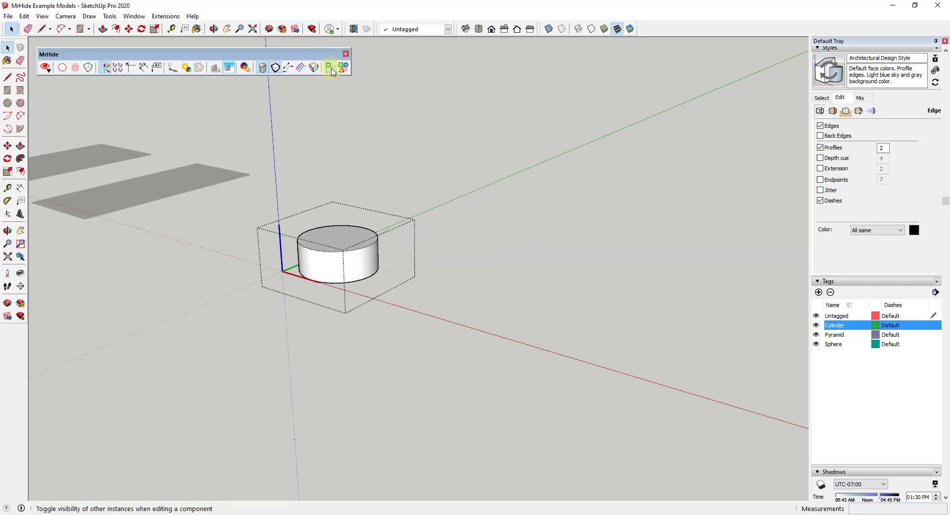
pyautogui.click(332, 72)
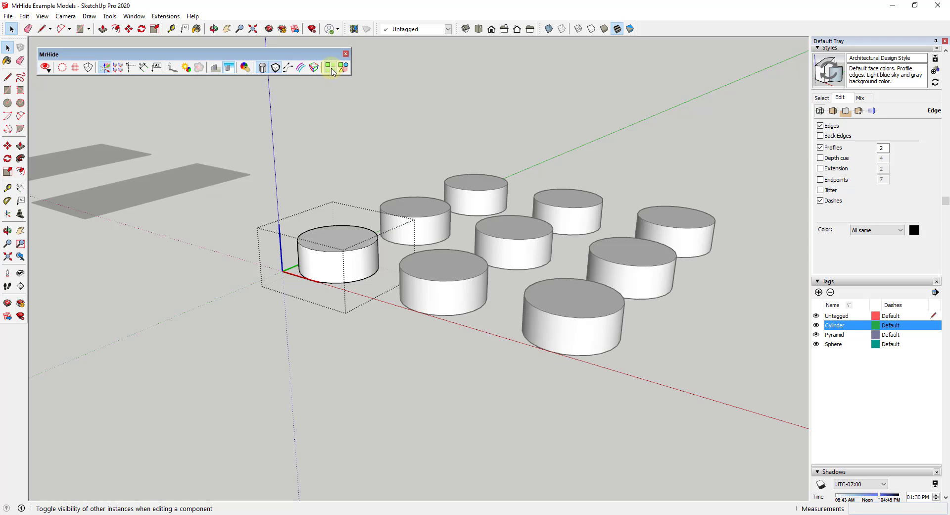
pyautogui.click(378, 149)
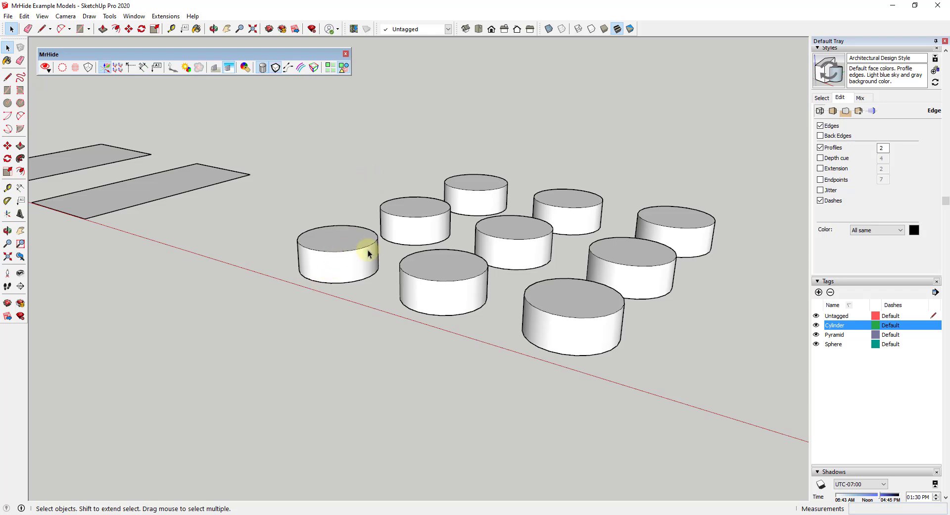
# Turn on MrHide's hiding of the rest of the model and open the middle cylinder of the front row for editing.
pyautogui.press('o')
pyautogui.moveTo(392, 238); pyautogui.dragTo(421, 271)
pyautogui.press('space')
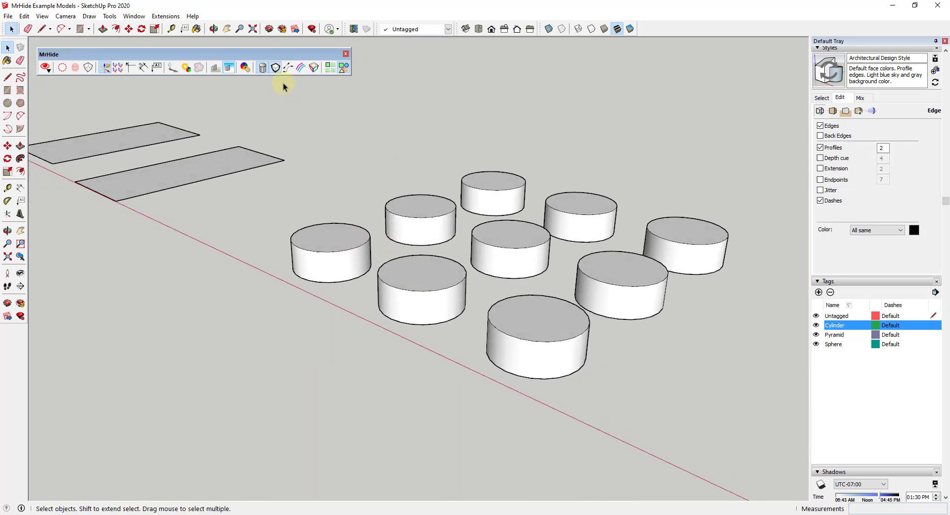
pyautogui.click(344, 68)
pyautogui.doubleClick(420, 286)
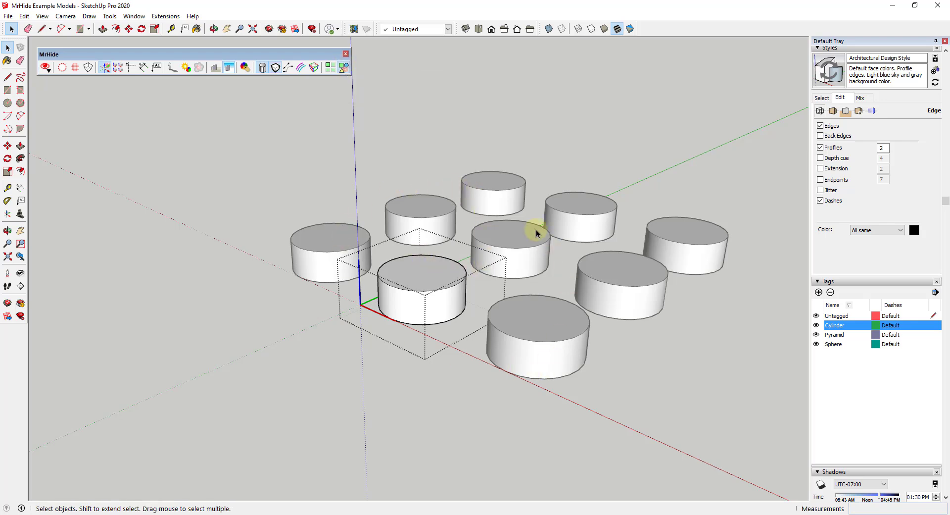
# Hide the similar cylinder instances as well, and toggle the visibility of the rest of the model.
pyautogui.click(330, 68)
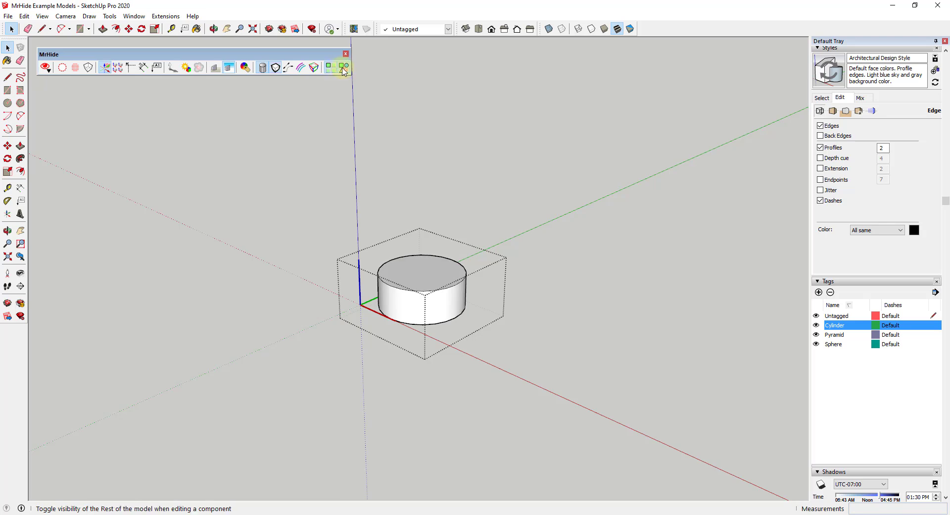
pyautogui.click(344, 69)
pyautogui.click(344, 69)
# Toggle the similar instances and the rest of the model repeatedly, leaving the other cylinders visible and the rest hidden.
pyautogui.click(332, 70)
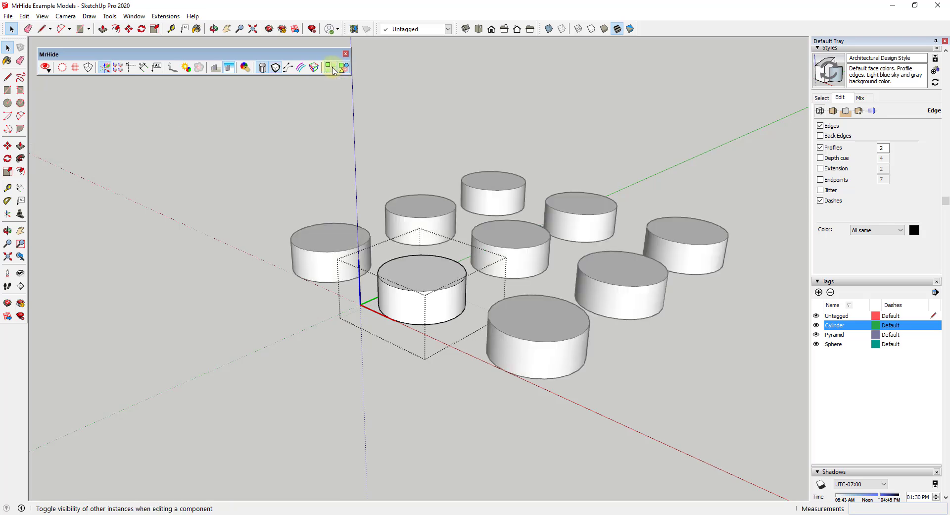
pyautogui.click(333, 70)
pyautogui.click(334, 71)
pyautogui.click(333, 71)
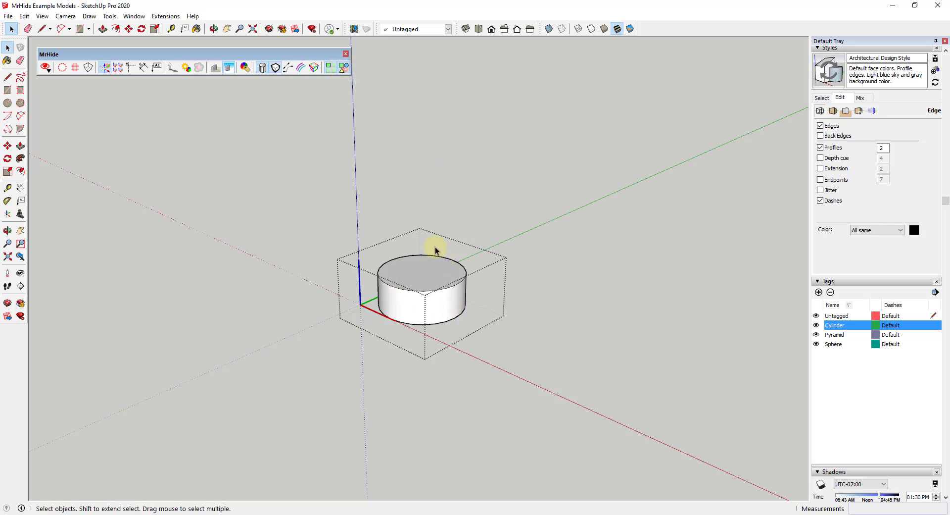
pyautogui.click(344, 68)
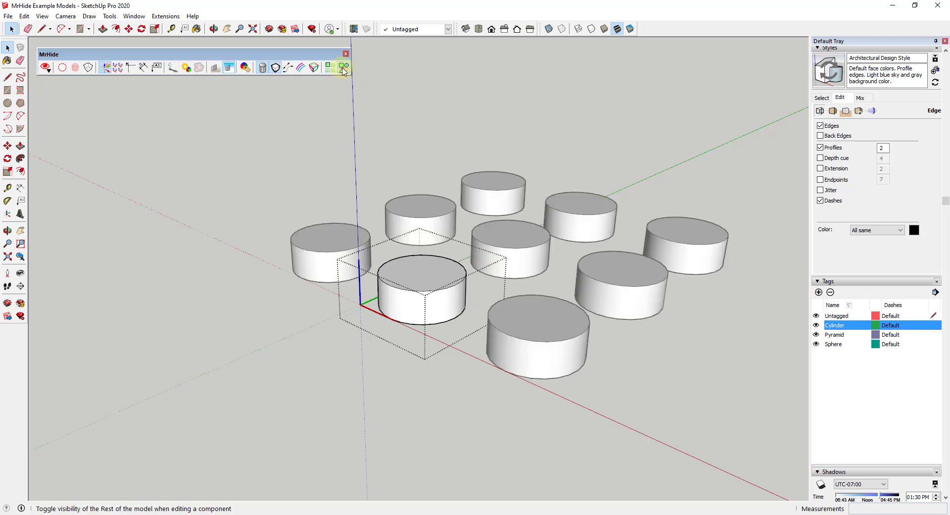